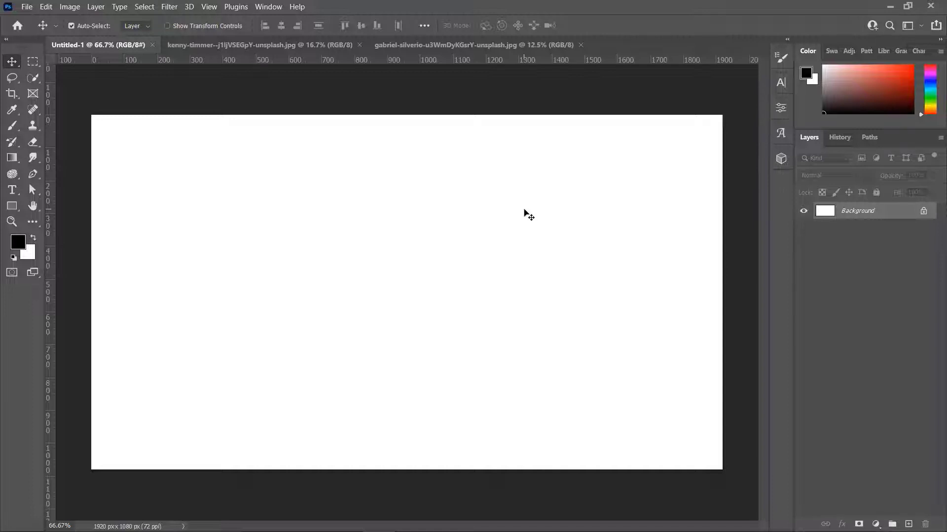
Look over the two open portrait photos and return to a closer view of the bearded man's portrait
click(295, 45)
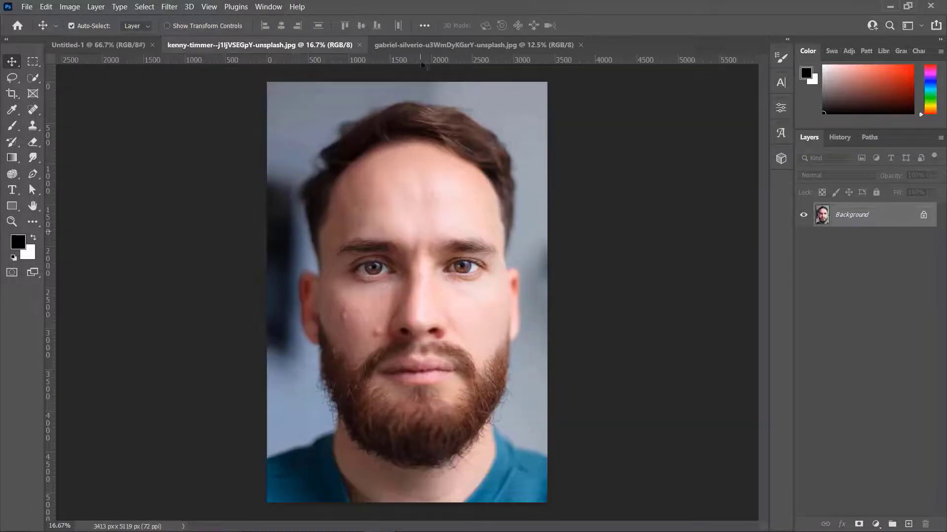
click(433, 43)
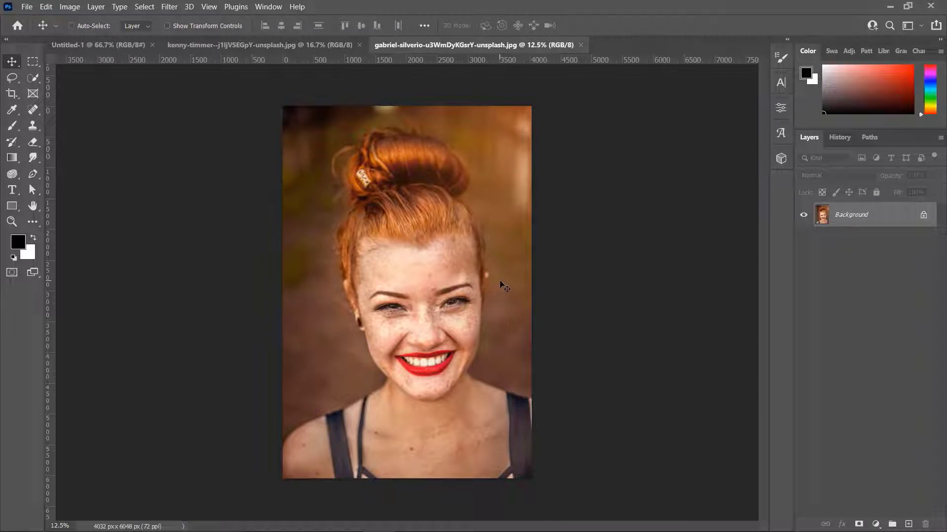
key(ctrl+plus)
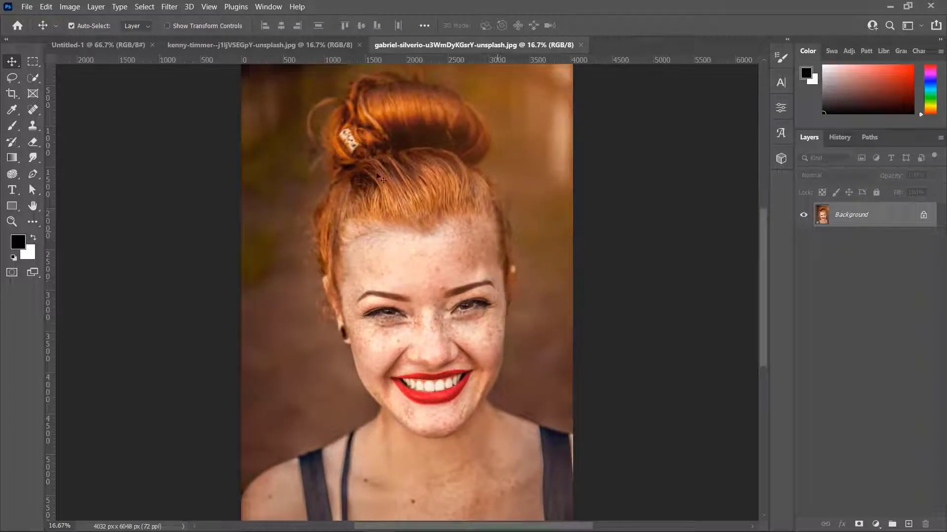
click(244, 43)
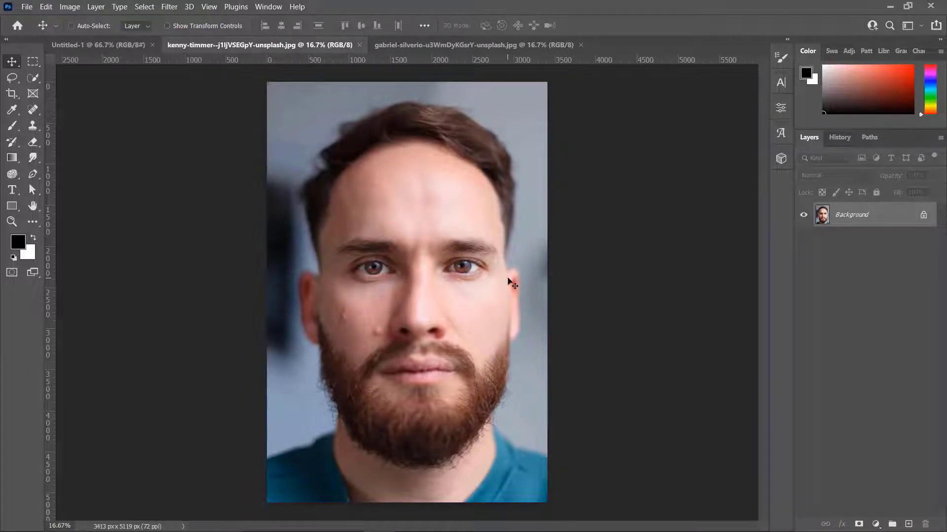
key(ctrl+plus)
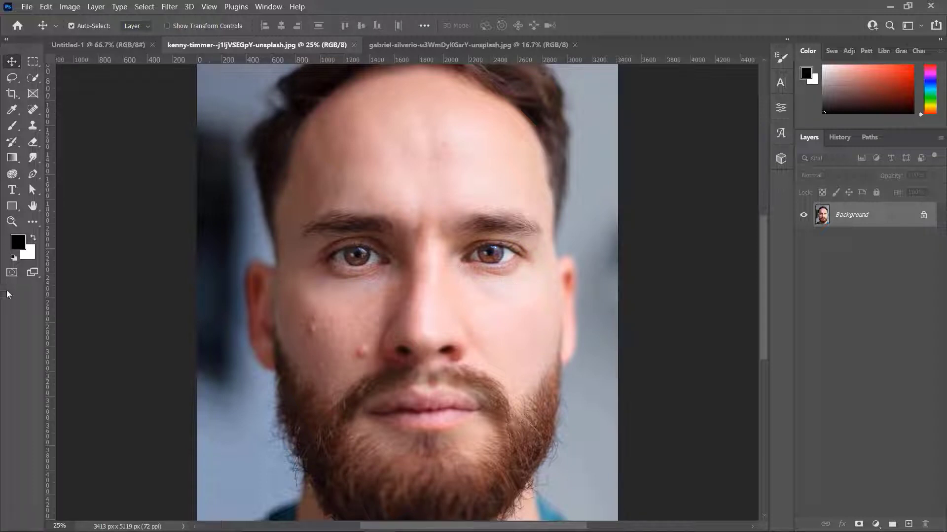
Examine the available healing and stamp tool variants and the blemishes on the man's face up close
right_click(32, 109)
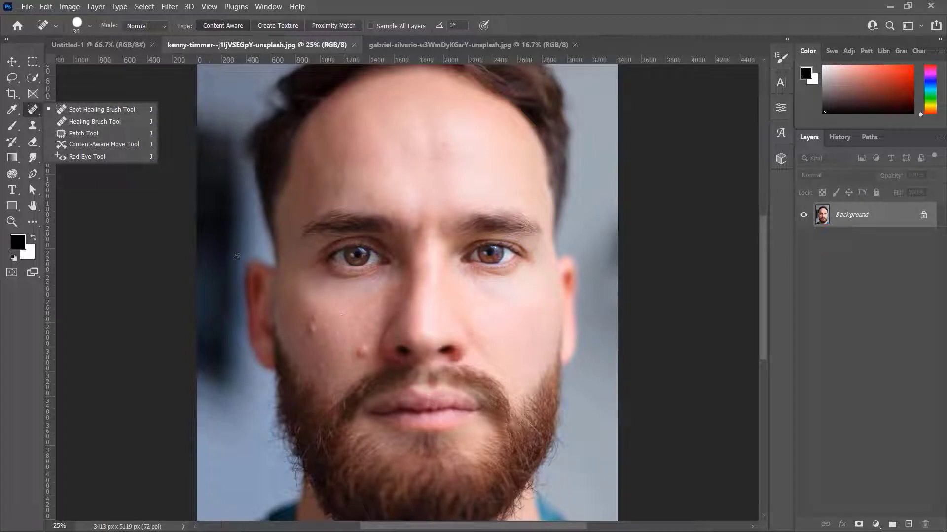
click(35, 111)
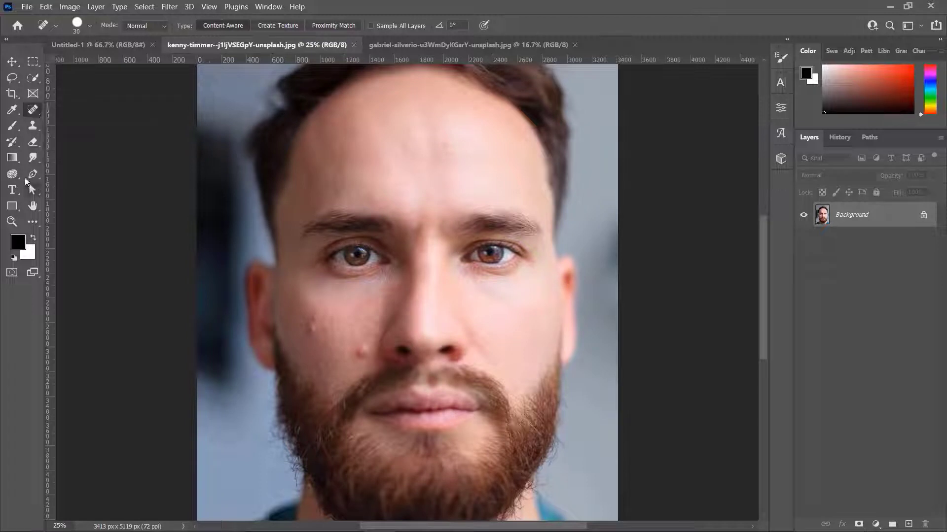
click(31, 126)
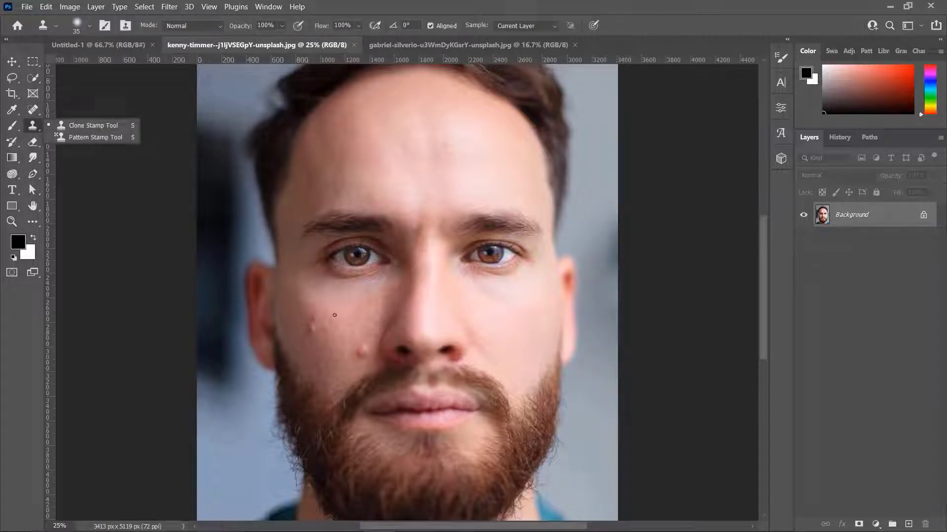
scroll(369, 344, down, 1)
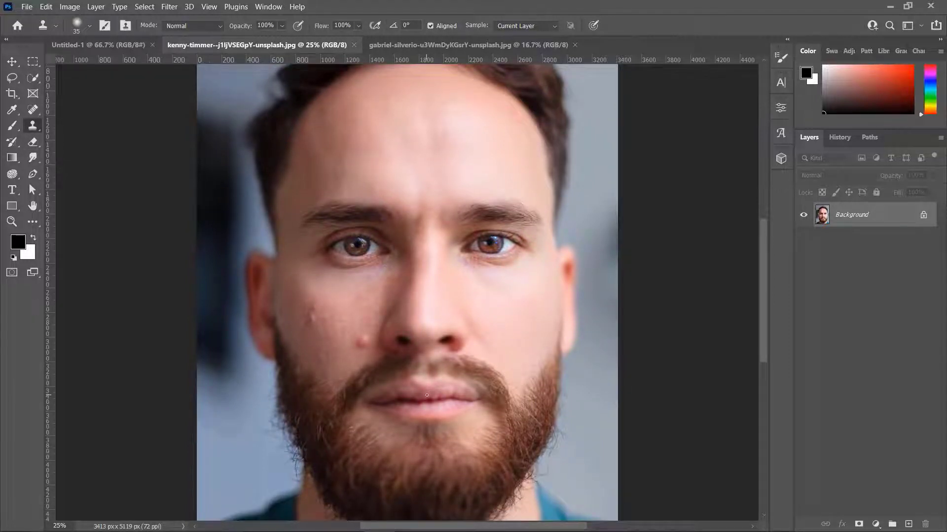
key(ctrl+plus)
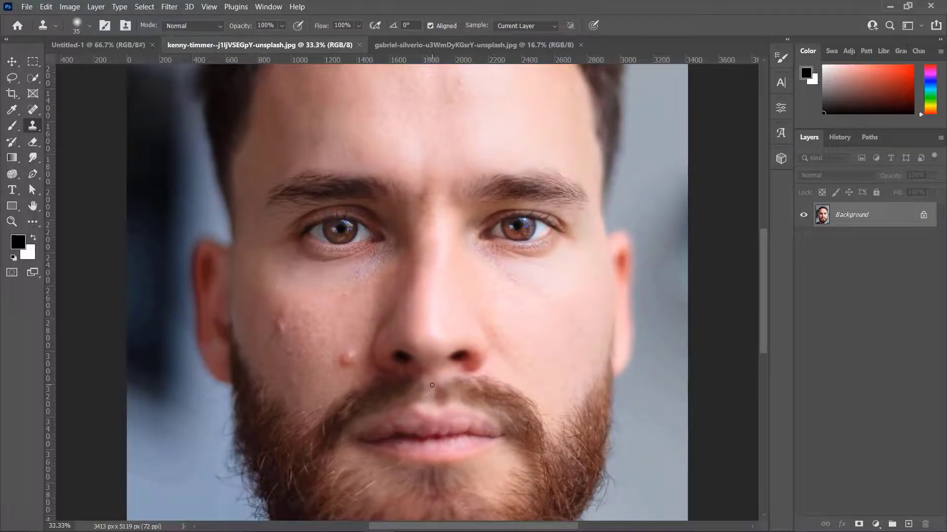
scroll(312, 326, up, 2)
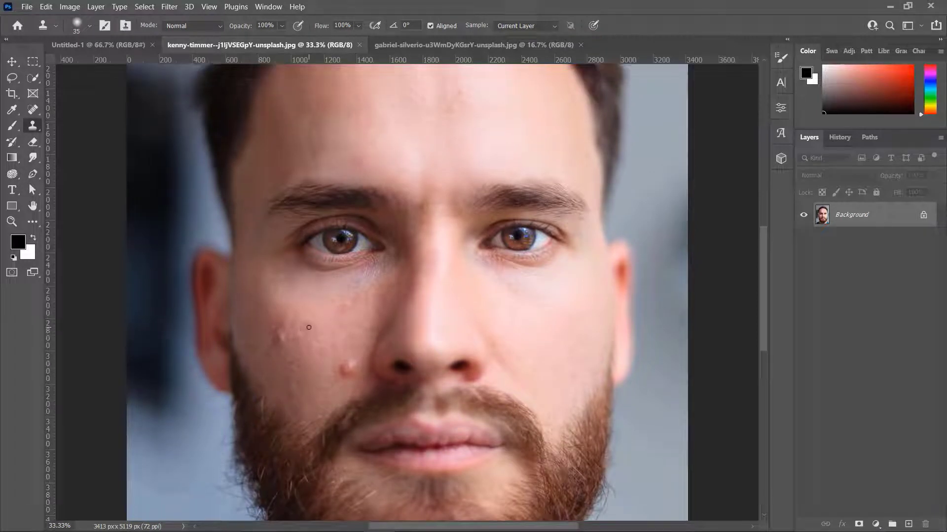
scroll(312, 323, down, 3)
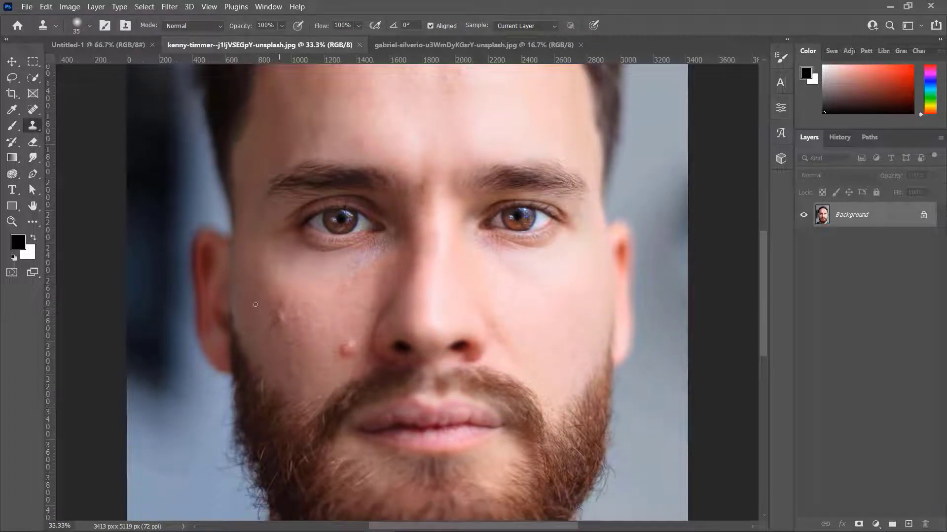
Activate the Spot Healing Brush and enlarge its brush size to 125
click(32, 110)
click(92, 109)
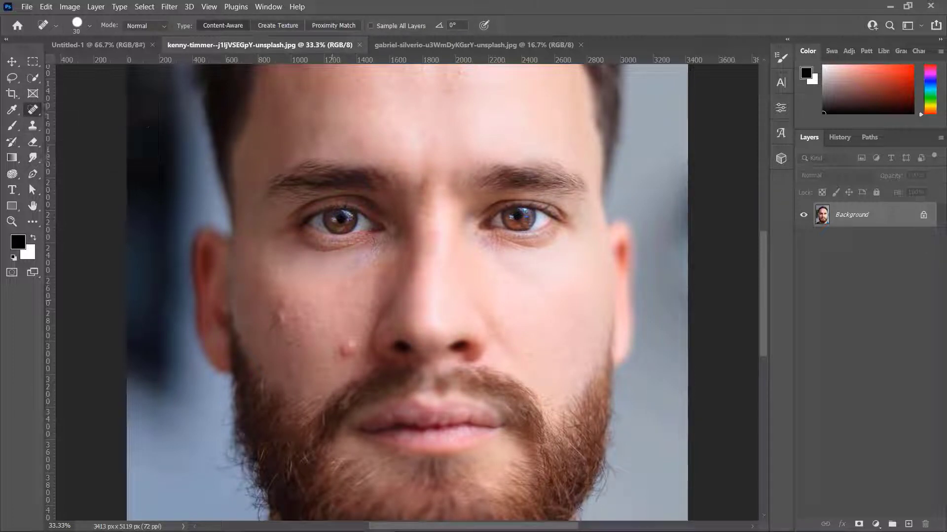
key(bracketright)
key(bracketright)
key(bracketright)
key(bracketright)
key(bracketright)
key(bracketright)
Heal the blemishes on the man's cheeks and forehead with the Spot Healing Brush
click(350, 348)
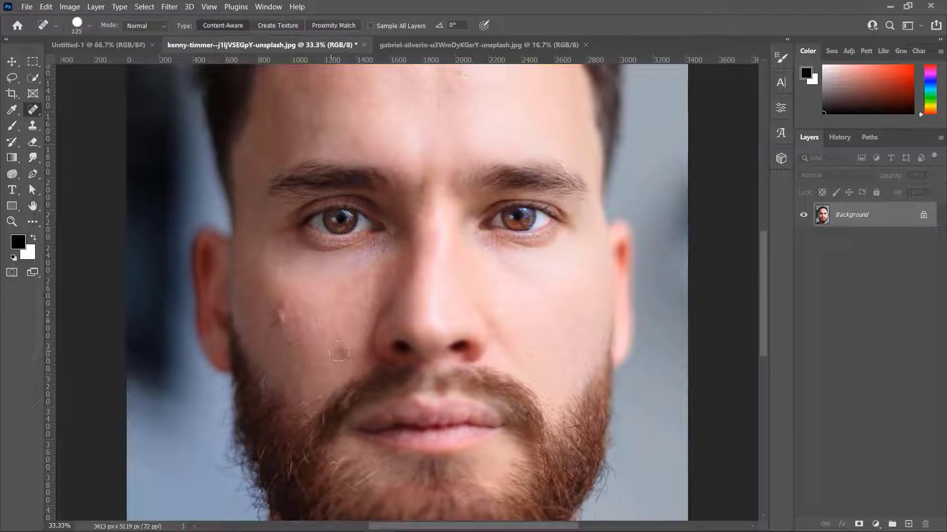
click(279, 316)
click(282, 306)
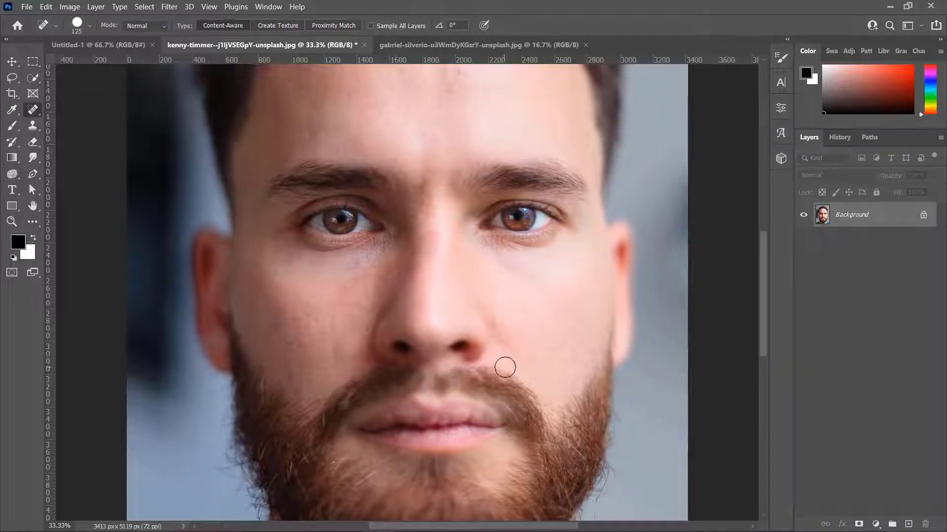
click(584, 324)
scroll(566, 360, up, 3)
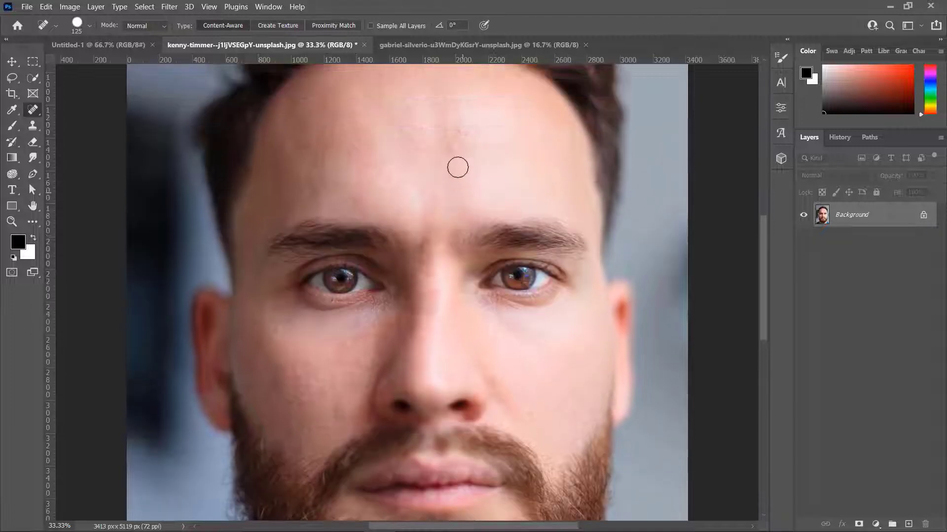
click(459, 128)
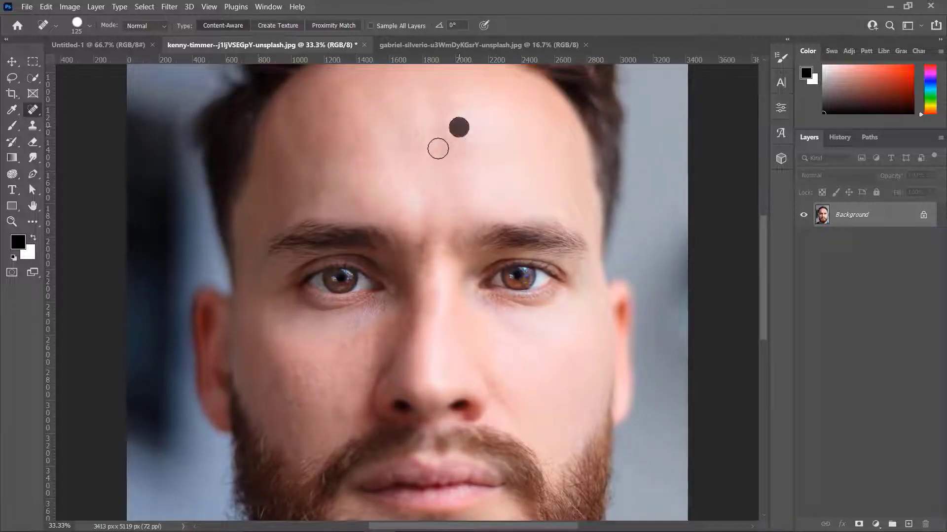
click(444, 146)
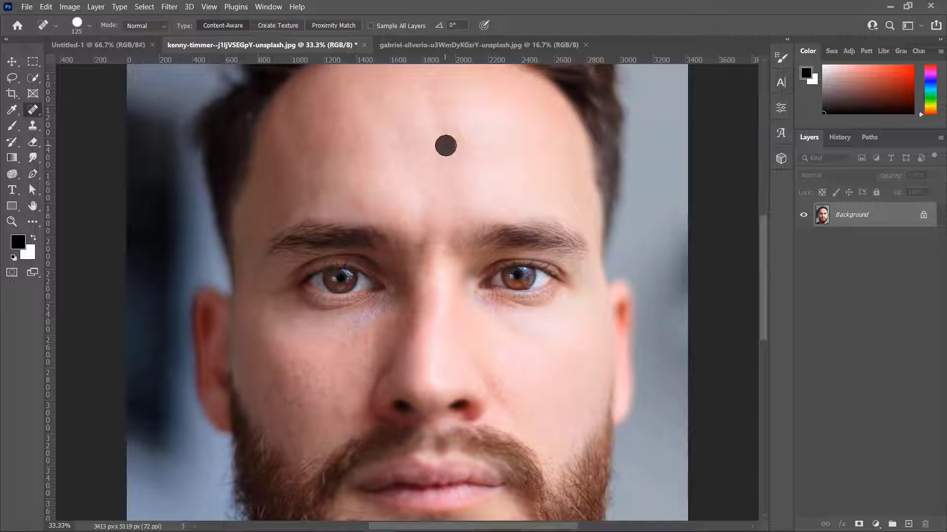
click(551, 184)
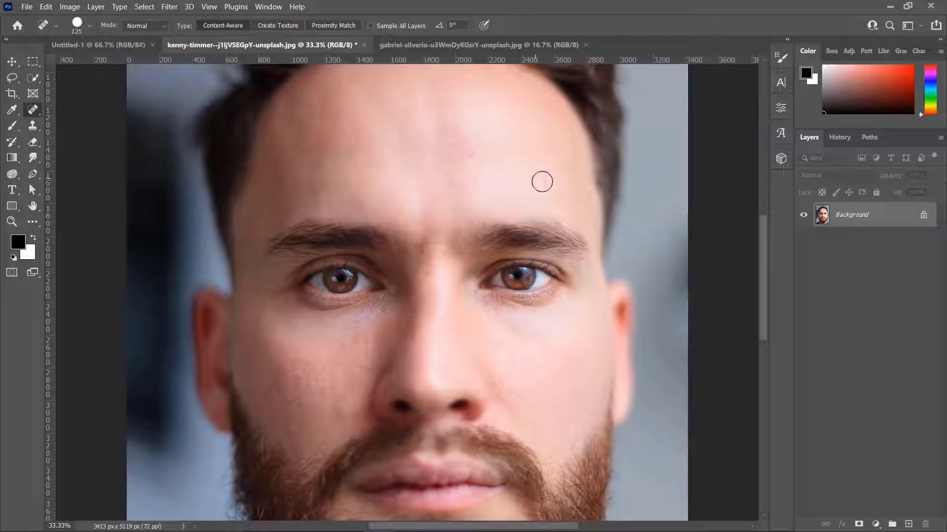
click(398, 168)
Revert the spot healing through the document history, and use the Patch tool to replace the outer cheek blemish with clean nearby skin
right_click(34, 111)
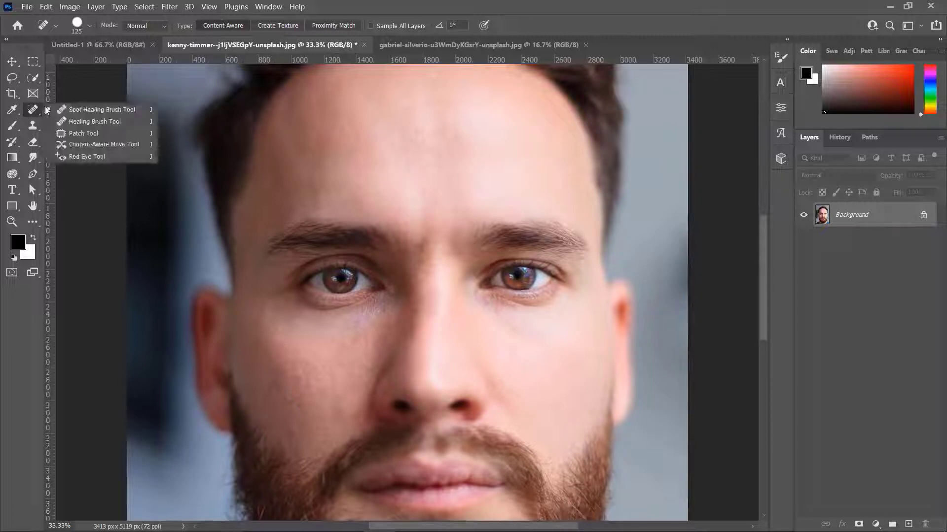
click(78, 133)
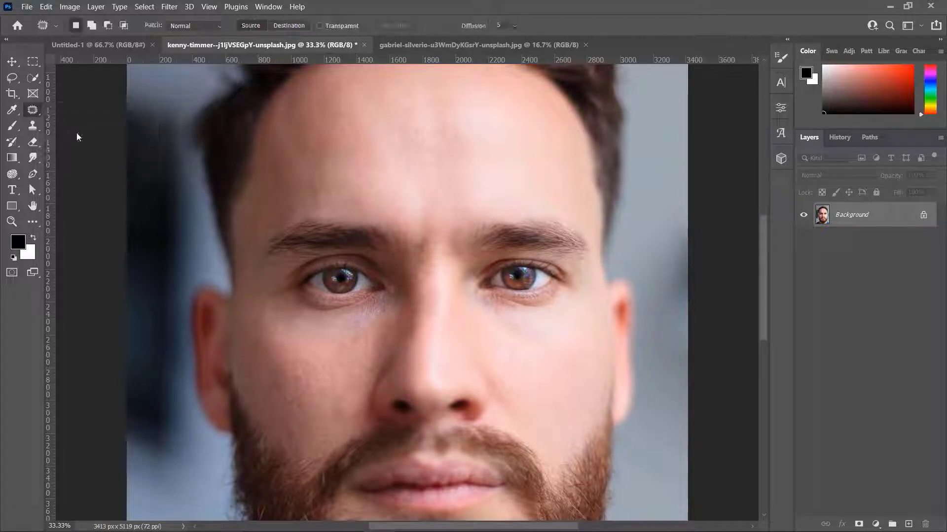
click(839, 138)
click(829, 181)
click(809, 138)
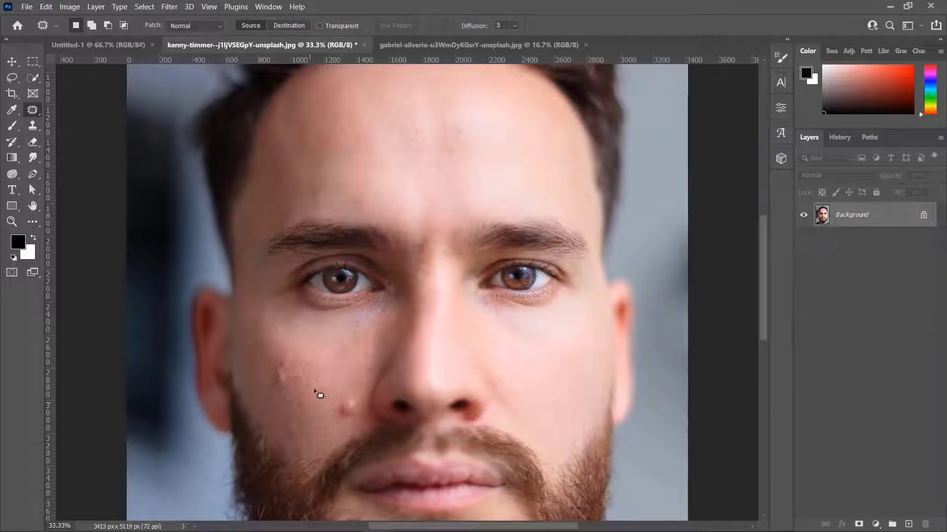
mouse_move(279, 364)
mouse_down()
mouse_move(292, 390)
mouse_move(294, 365)
mouse_move(279, 363)
mouse_move(323, 359)
mouse_up()
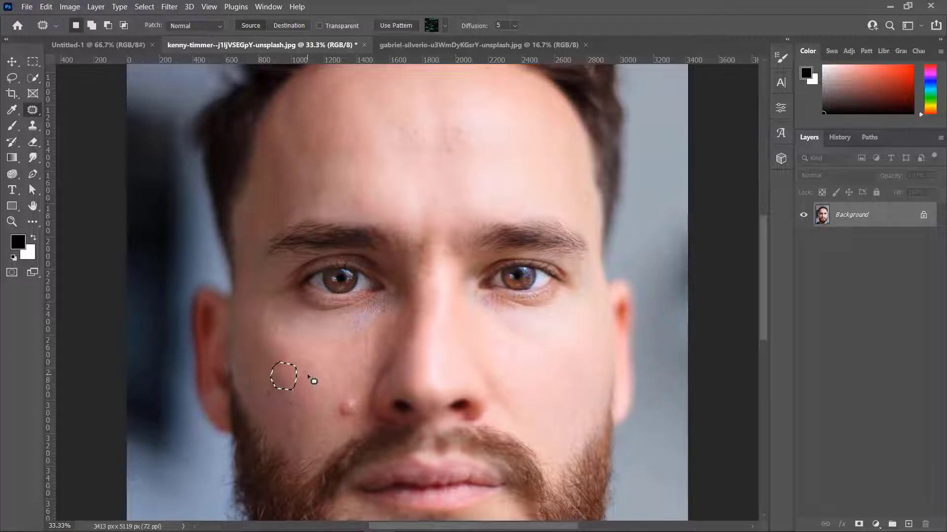
key(ctrl+d)
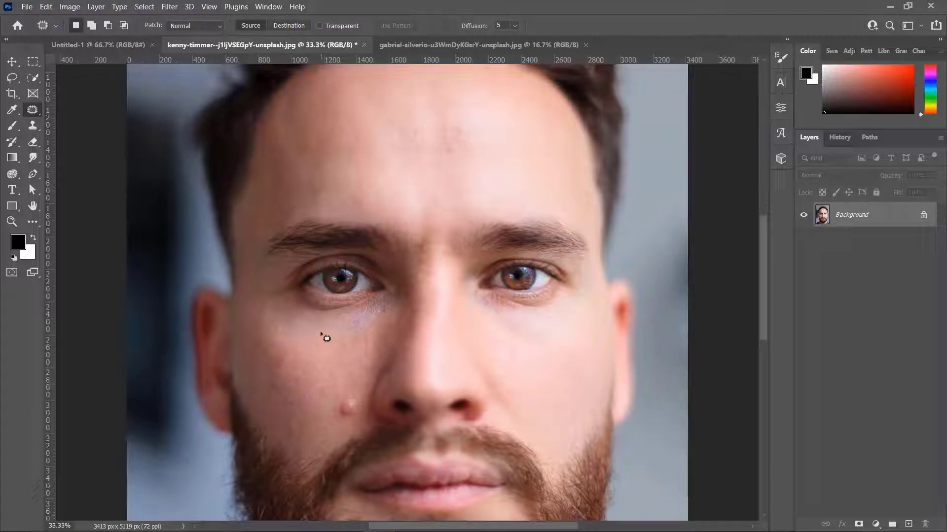
Use the Healing Brush with sampled clean cheek skin to paint over the mole beside the nose and the skin under the eye
right_click(32, 110)
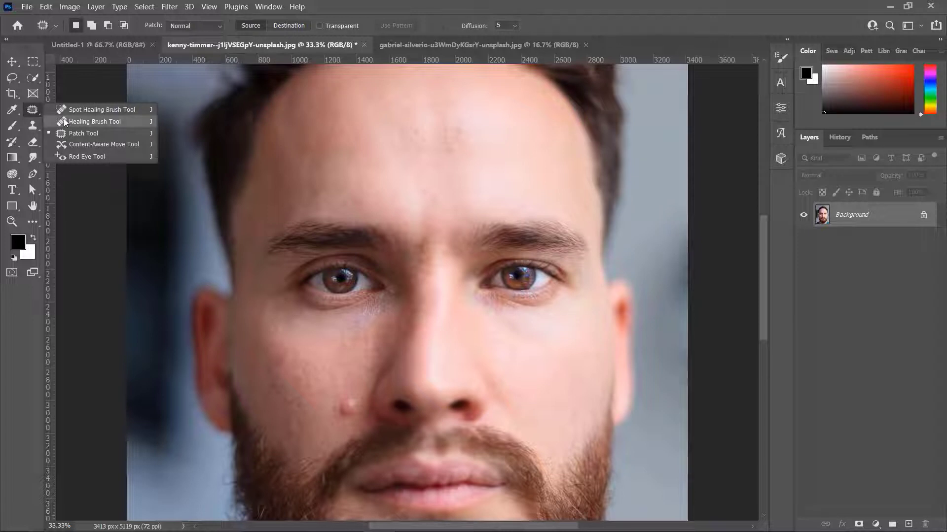
click(64, 120)
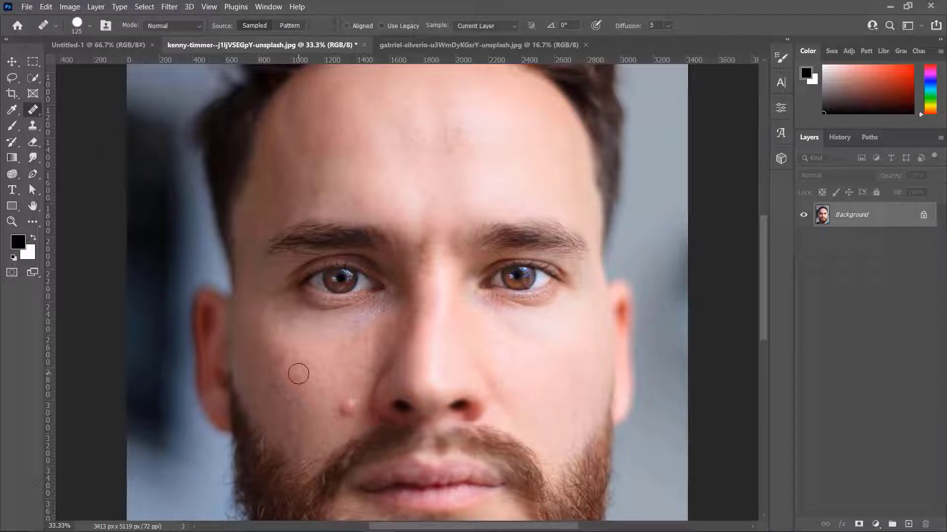
drag(350, 403, 344, 406)
alt+click(336, 357)
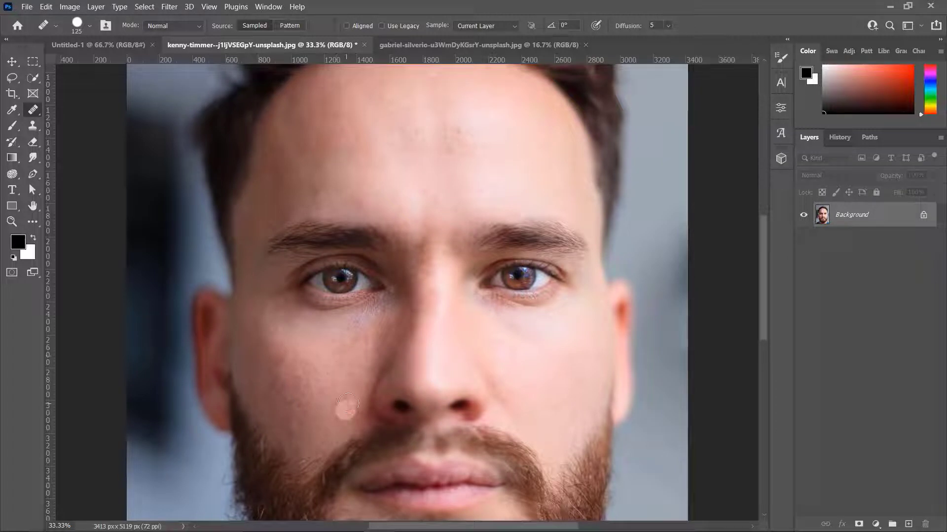
drag(348, 404, 348, 410)
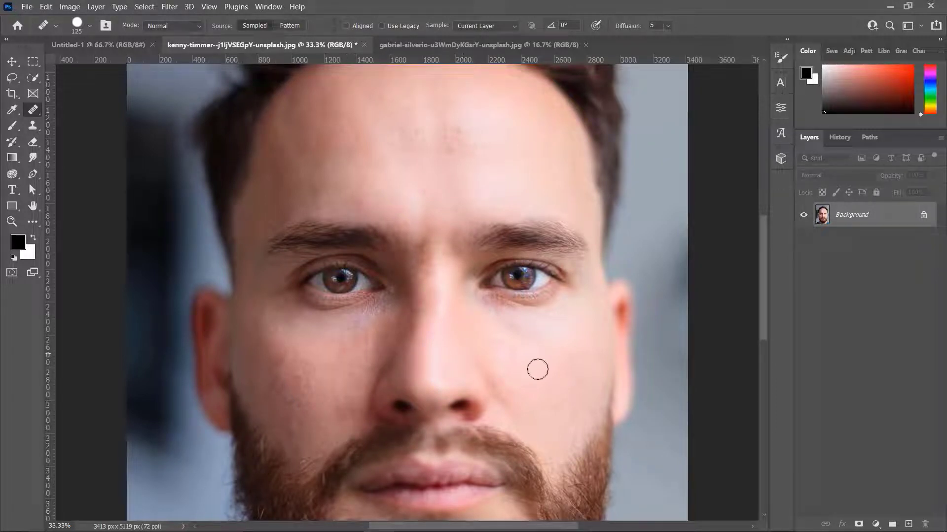
click(346, 390)
drag(370, 320, 369, 332)
click(372, 360)
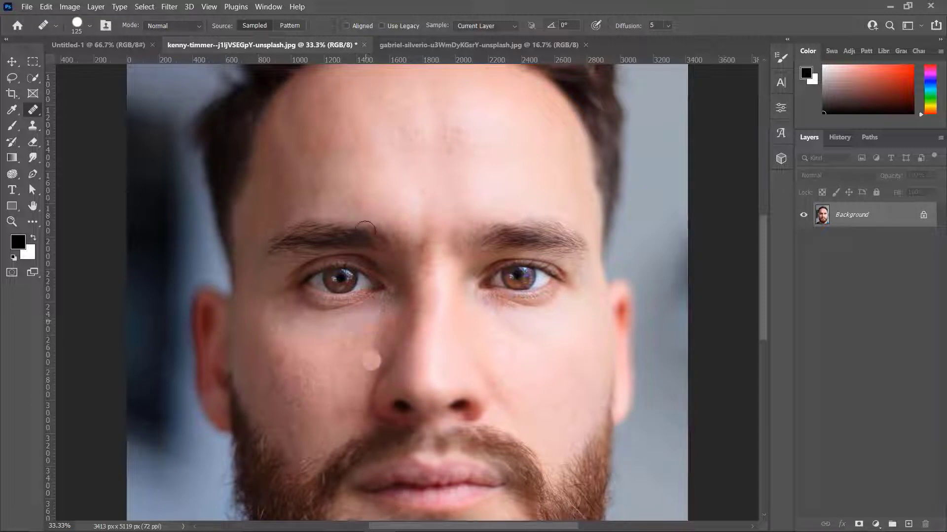
Try the Content-Aware Move tool to cover the mole beside the nose with clean cheek skin, and clear the selection
right_click(39, 113)
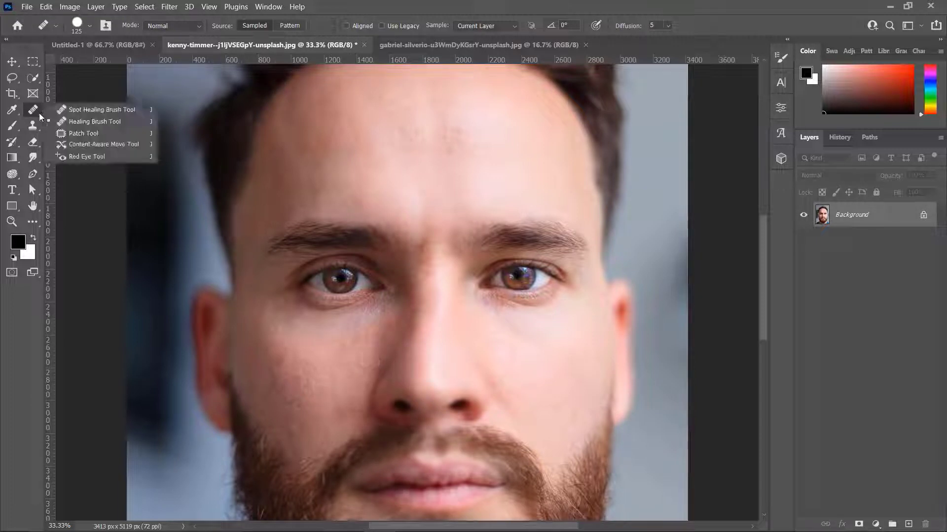
click(63, 143)
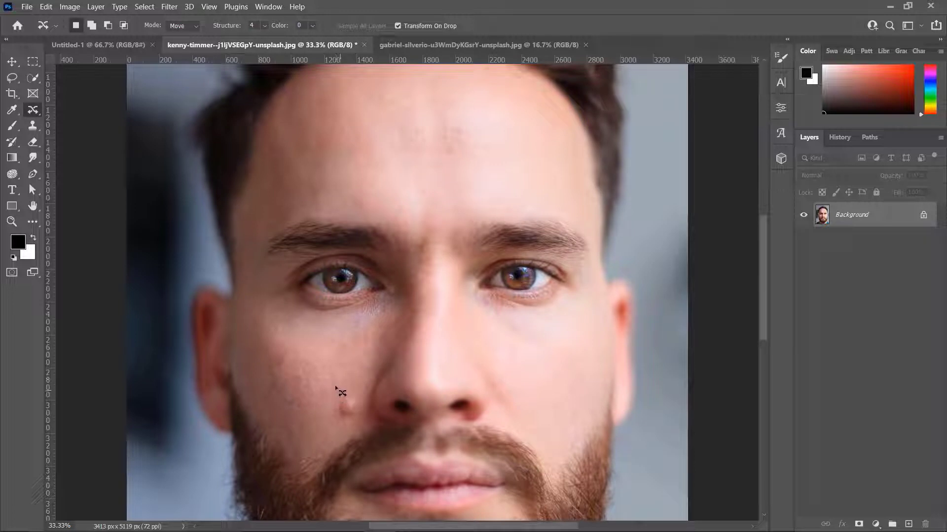
mouse_move(302, 371)
mouse_down()
mouse_move(320, 370)
mouse_move(310, 355)
mouse_move(302, 371)
mouse_move(327, 374)
mouse_move(349, 391)
mouse_move(351, 407)
mouse_up()
key(ctrl+d)
Remove the mole beside the nose with the Spot Healing Brush
right_click(33, 109)
click(72, 109)
drag(343, 409, 345, 414)
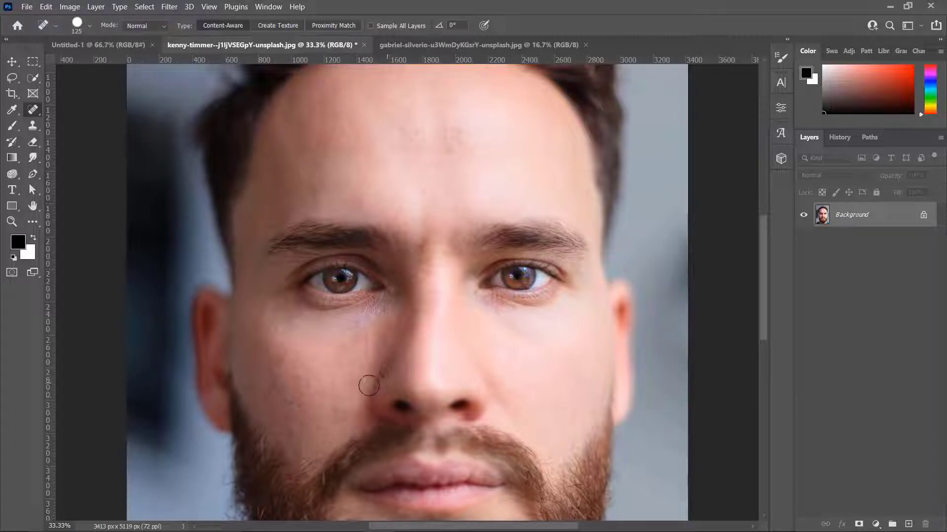
Check the retouched face as a whole and bring up the red-haired woman's portrait
scroll(474, 403, up, 3)
scroll(474, 403, down, 1)
scroll(474, 404, down, 3)
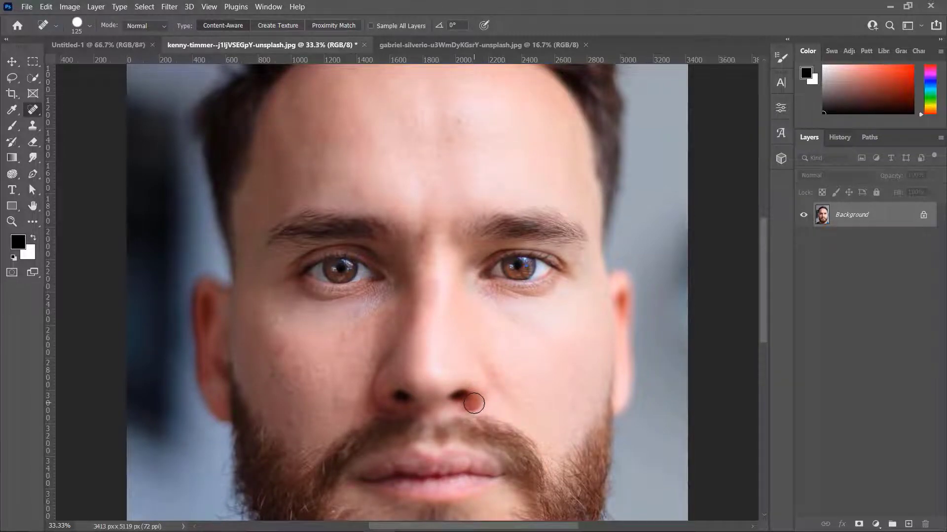
key(ctrl+minus)
key(ctrl+minus)
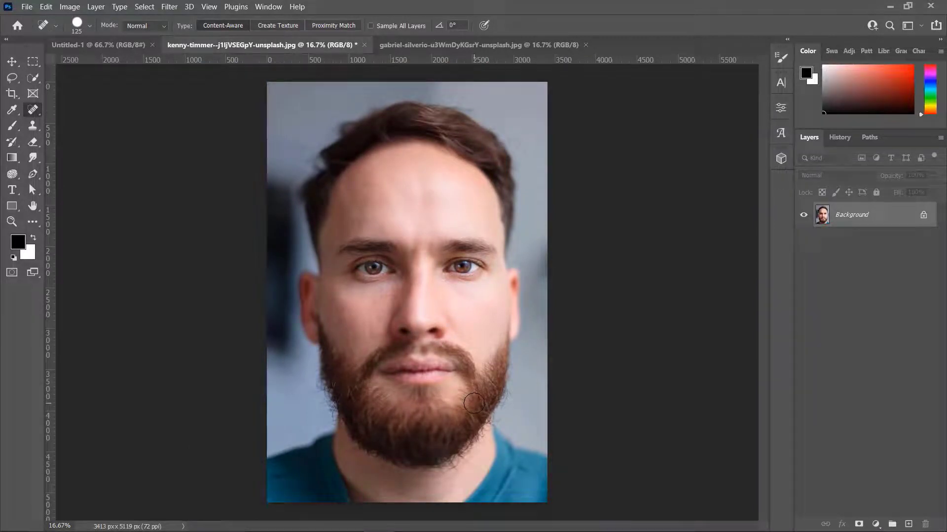
click(403, 44)
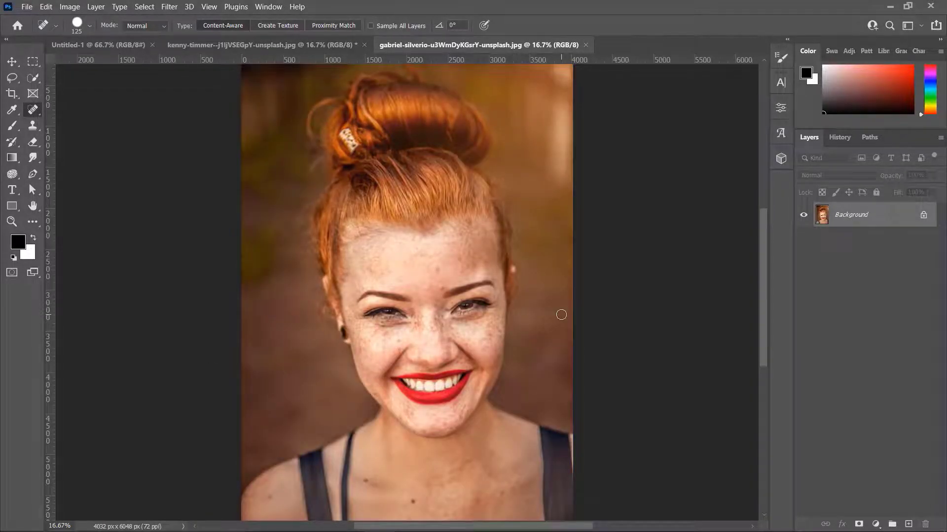
Try the Spot Healing Brush at size 100 on the spots between the eyebrows and in the middle of the forehead
key(ctrl+plus)
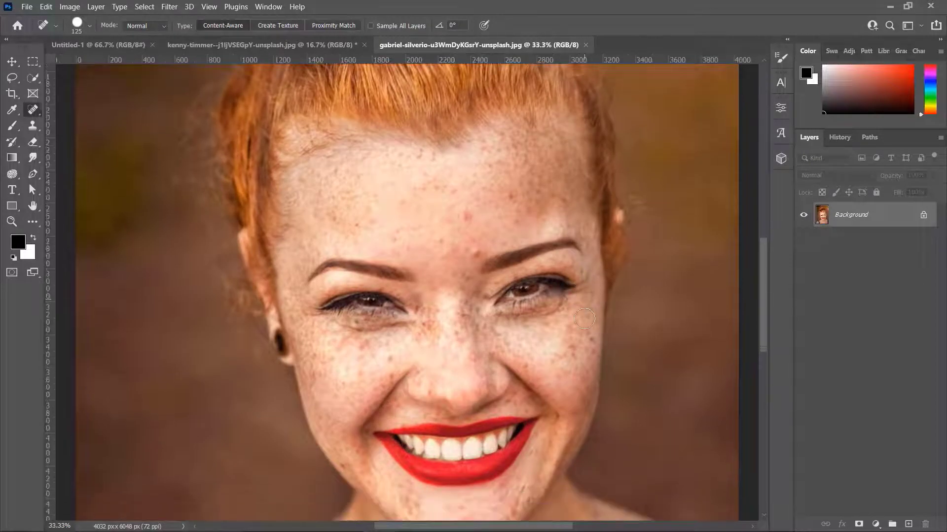
scroll(584, 319, down, 2)
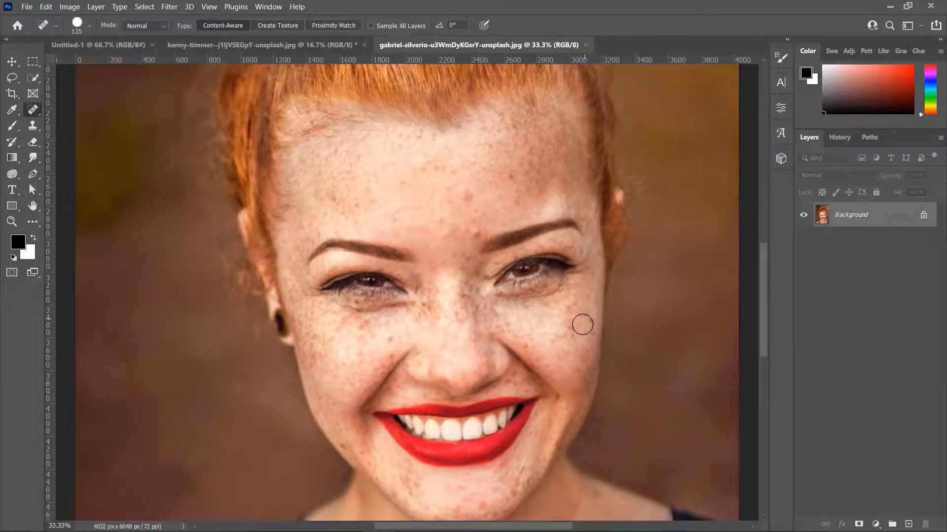
right_click(34, 107)
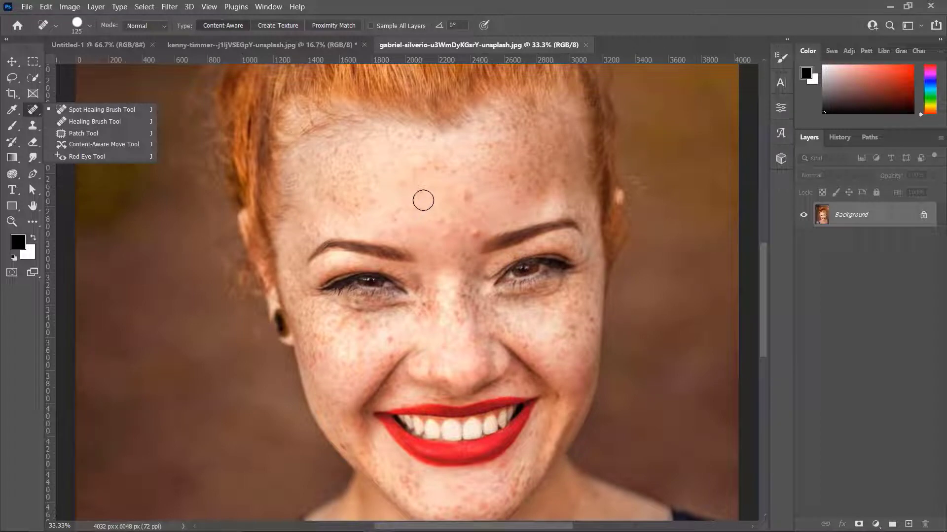
click(66, 112)
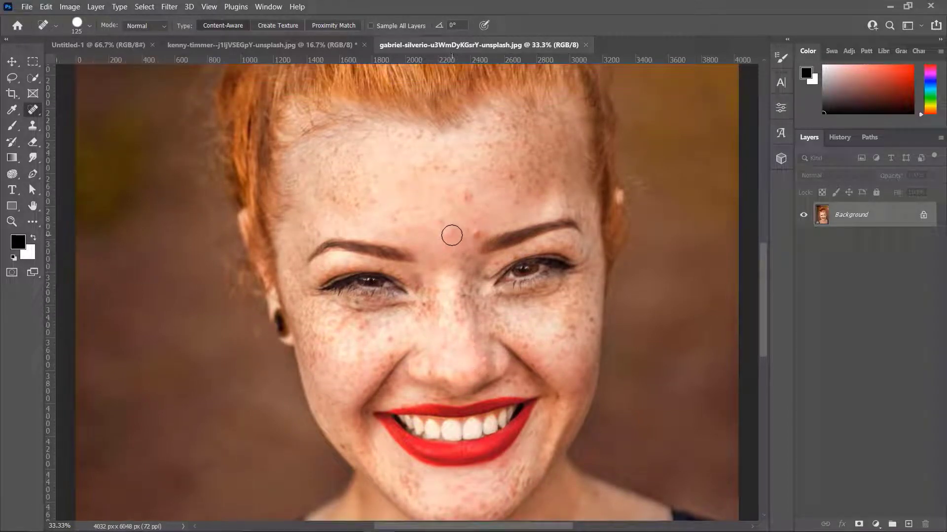
key(bracketleft)
click(450, 219)
drag(466, 191, 467, 185)
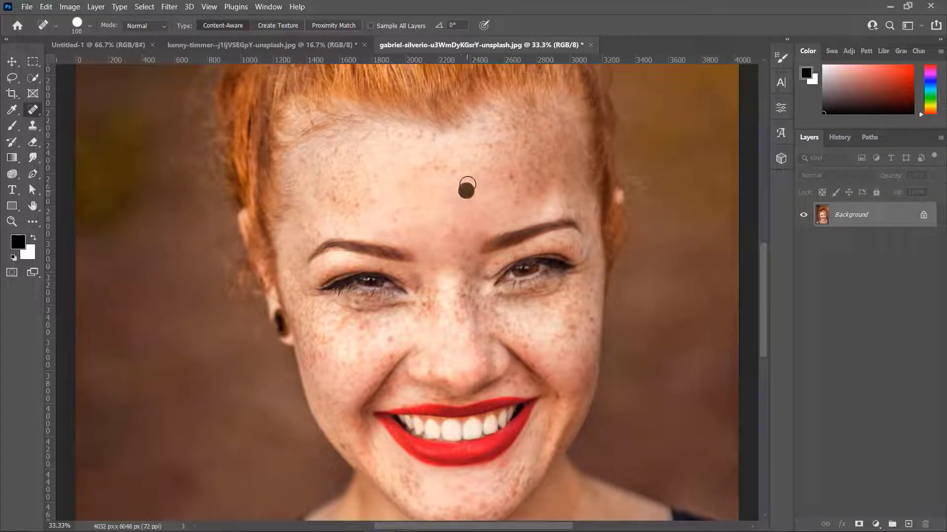
click(466, 172)
click(442, 169)
click(413, 165)
click(438, 171)
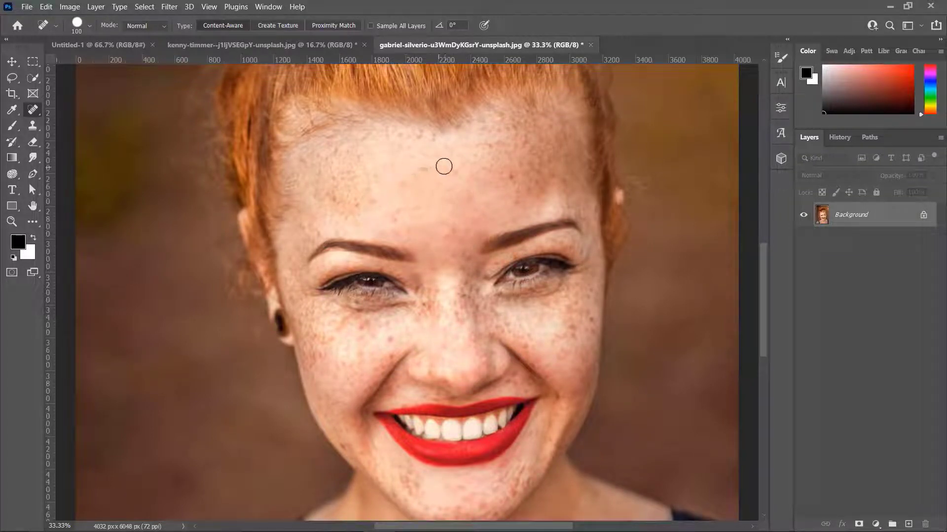
Try to clear the remaining freckles across the upper forehead and toward the temple with the Spot Healing Brush
click(476, 150)
click(509, 143)
click(500, 170)
click(479, 169)
click(520, 131)
click(506, 120)
click(528, 144)
click(554, 163)
click(569, 155)
click(458, 193)
click(427, 176)
Revert the portrait to its original opened snapshot, discarding all the spot healing strokes
right_click(33, 112)
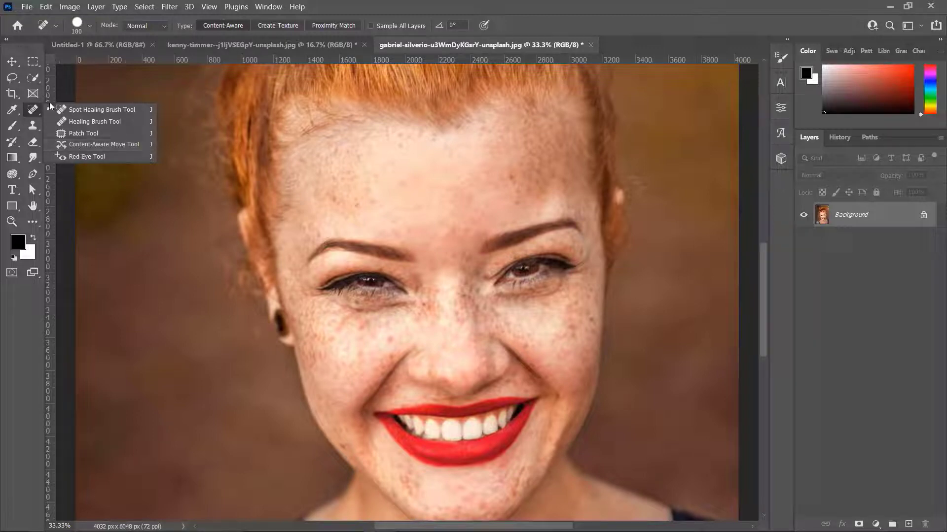
click(33, 113)
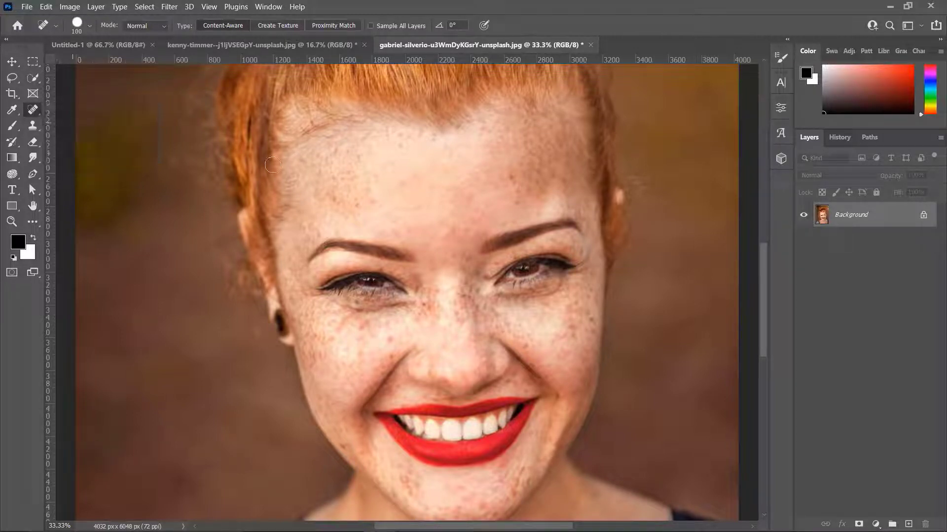
click(844, 139)
scroll(820, 245, up, 10)
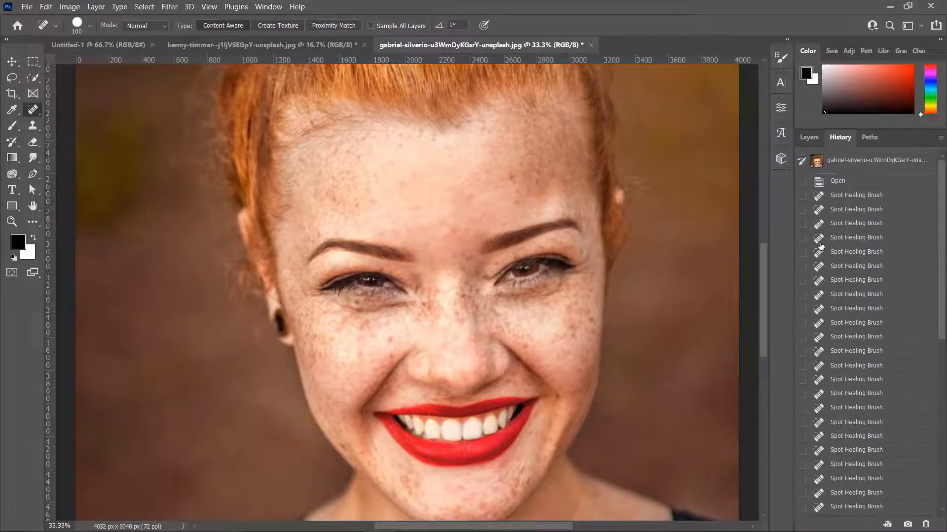
click(842, 163)
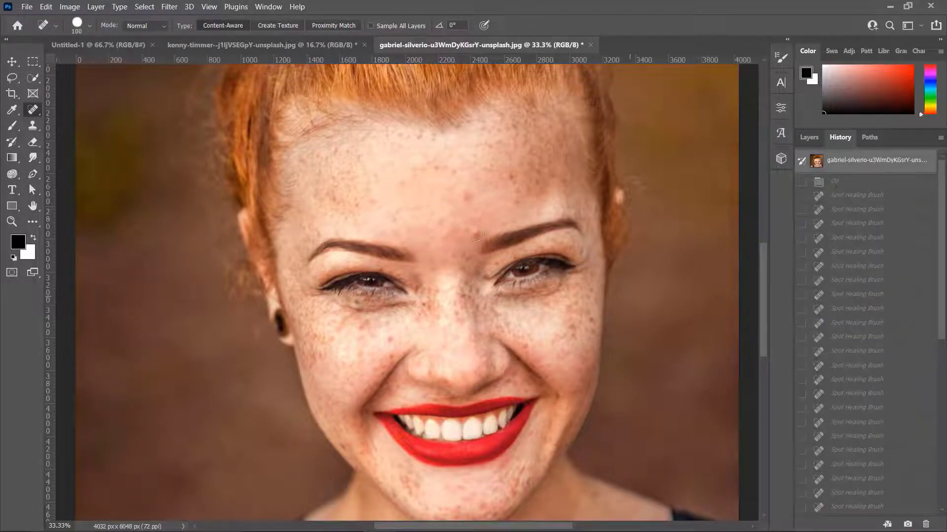
click(802, 137)
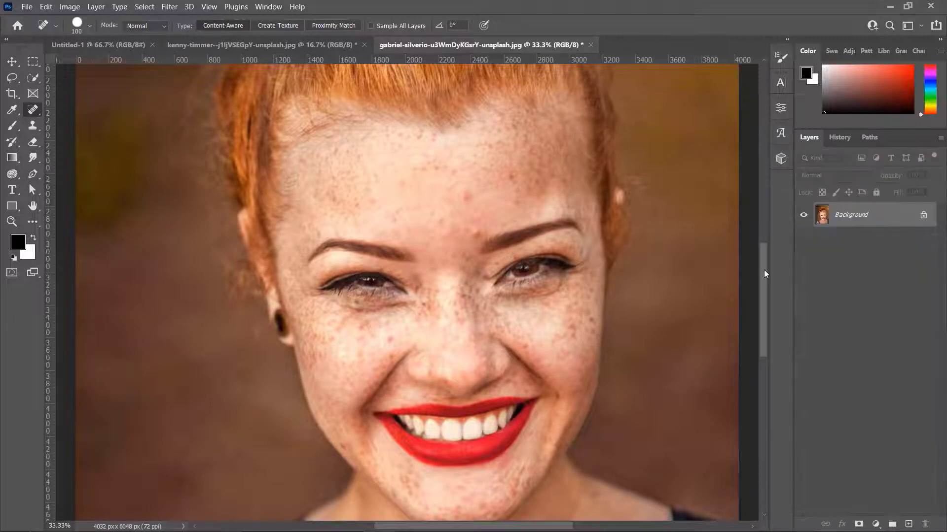
Duplicate the Background layer within the same document as Background copy
scroll(498, 271, up, 3)
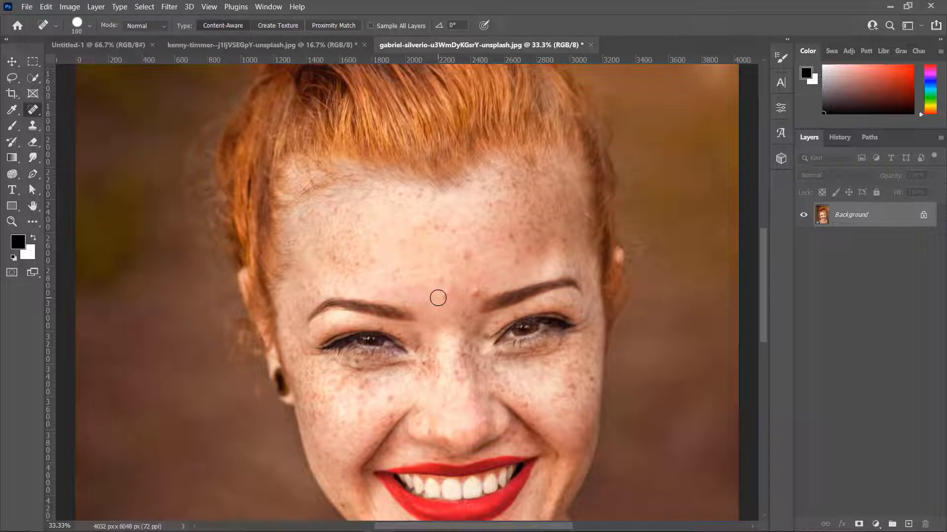
right_click(873, 217)
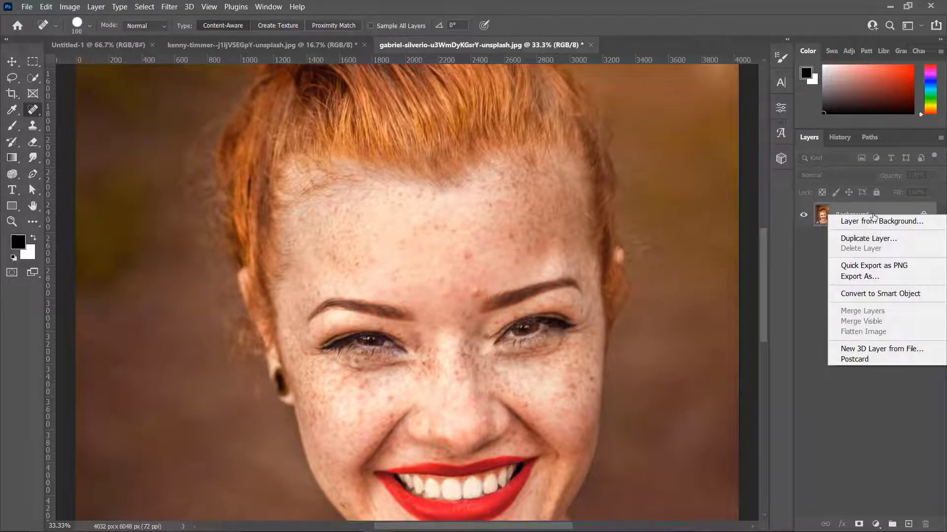
click(868, 239)
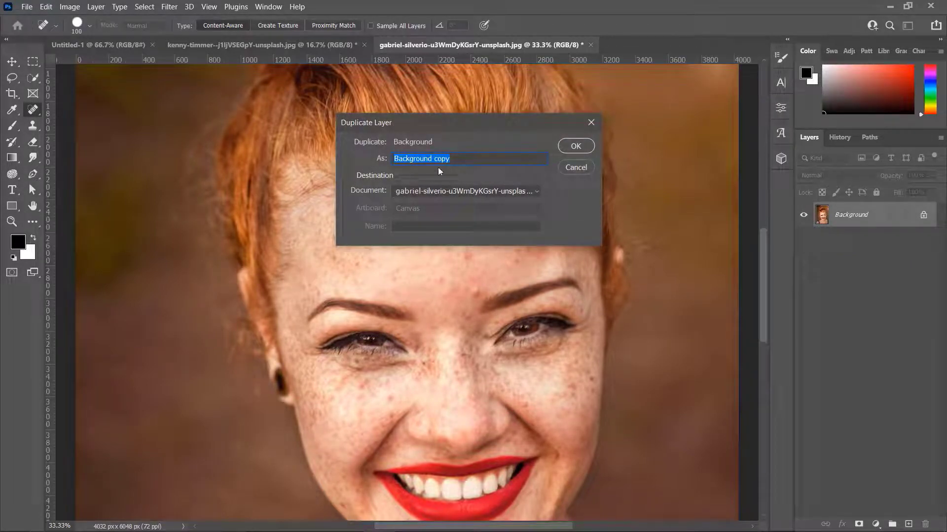
click(563, 148)
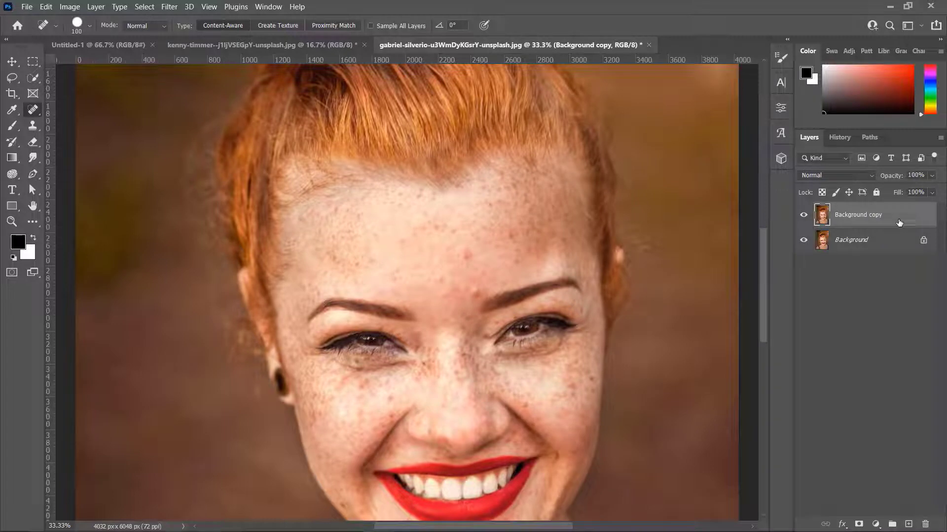
Convert the Background copy layer to a Smart Object
scroll(369, 298, up, 3)
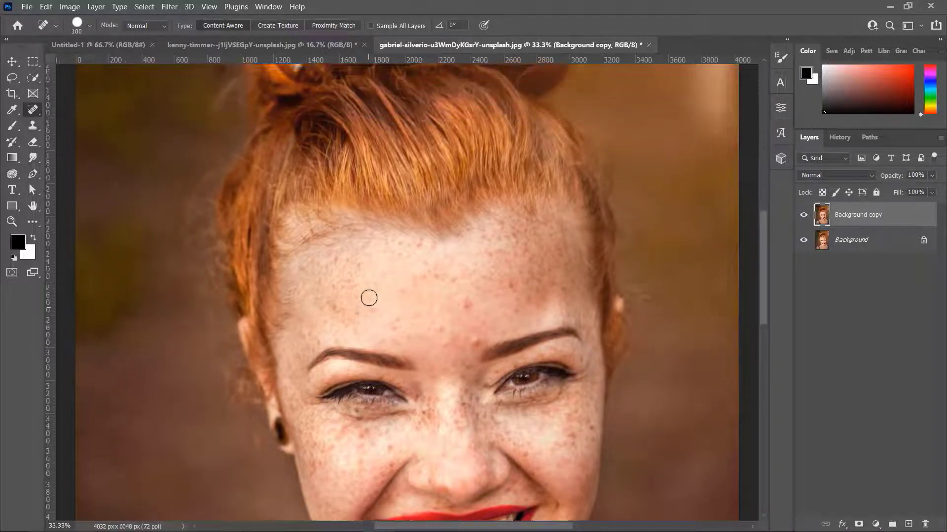
scroll(369, 297, up, 5)
scroll(369, 298, down, 4)
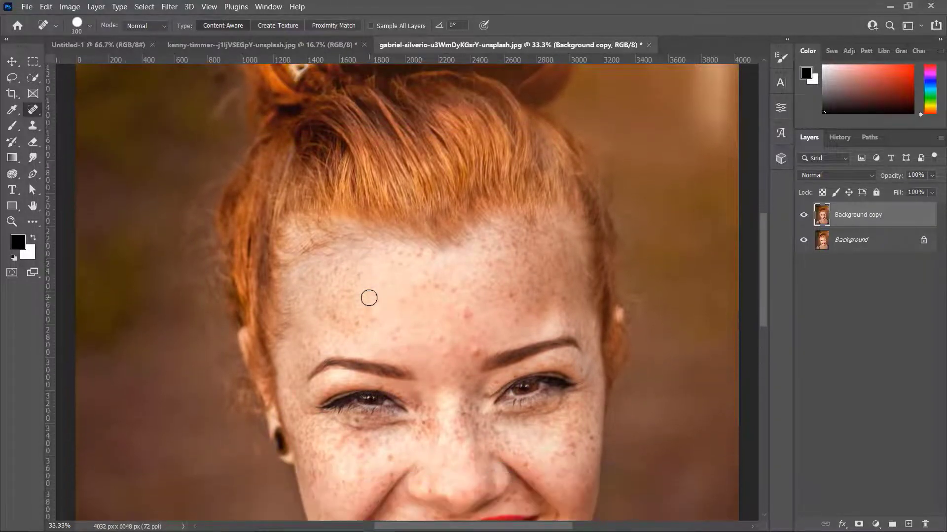
right_click(872, 219)
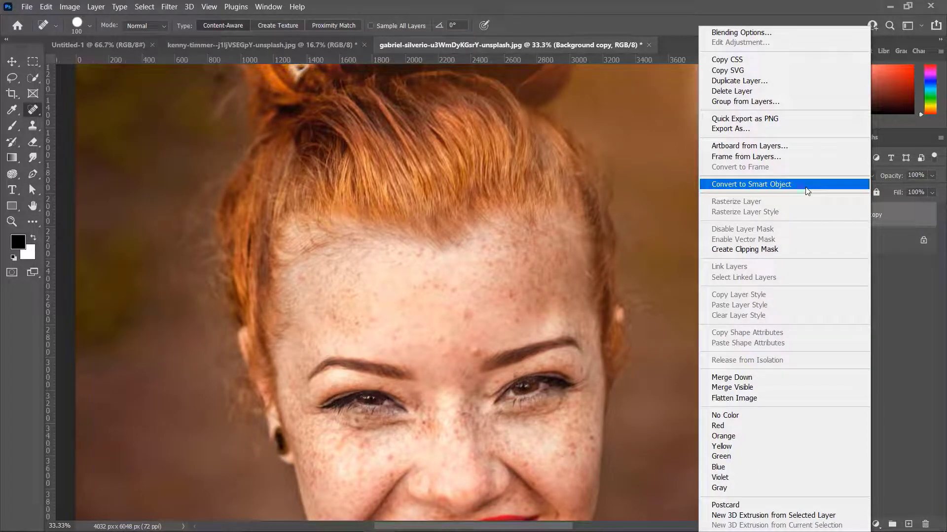
click(778, 185)
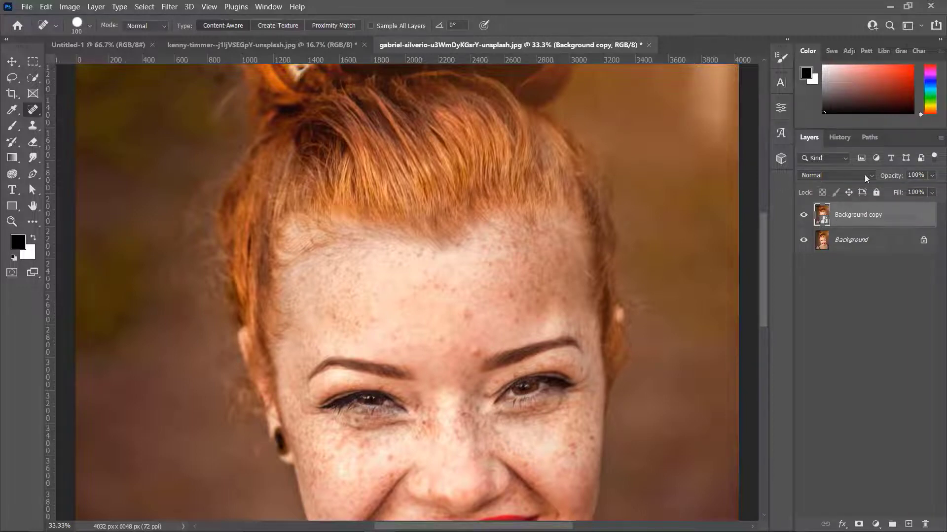
Duplicate the Smart Object layer to get a second copy above it
right_click(873, 218)
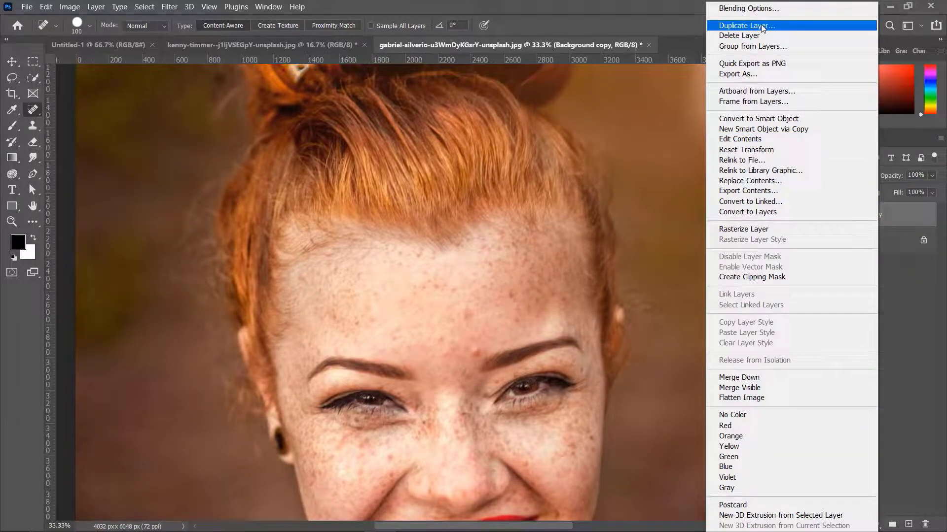
click(913, 300)
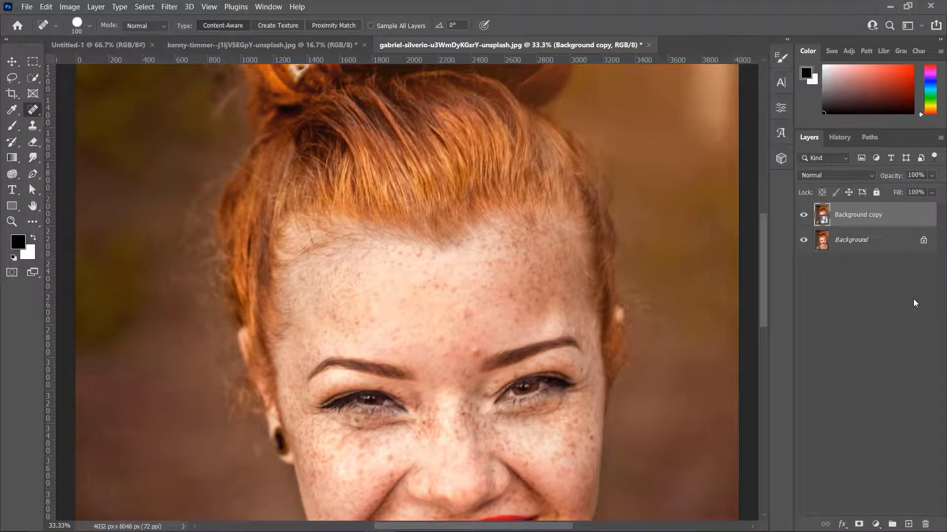
key(ctrl+j)
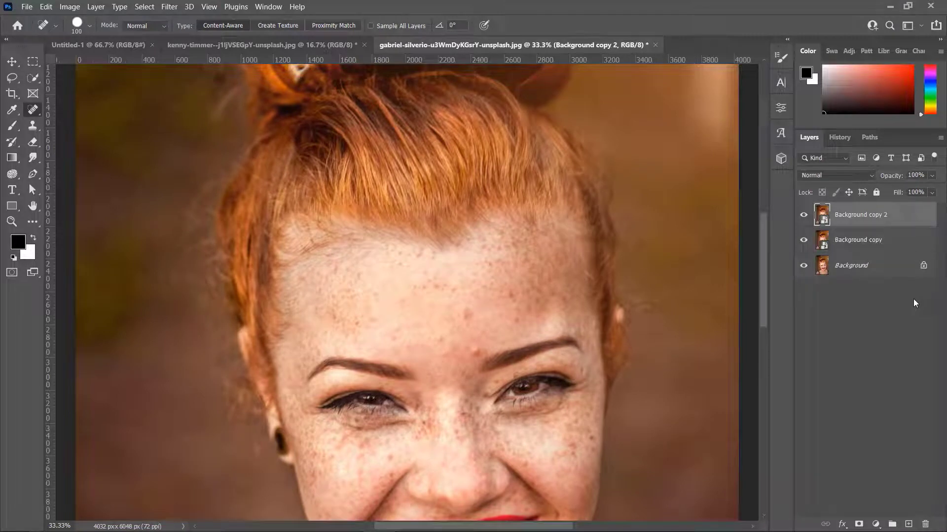
Rename the lower Smart Object copy "first layer" and the upper one "2nd layer"
click(862, 241)
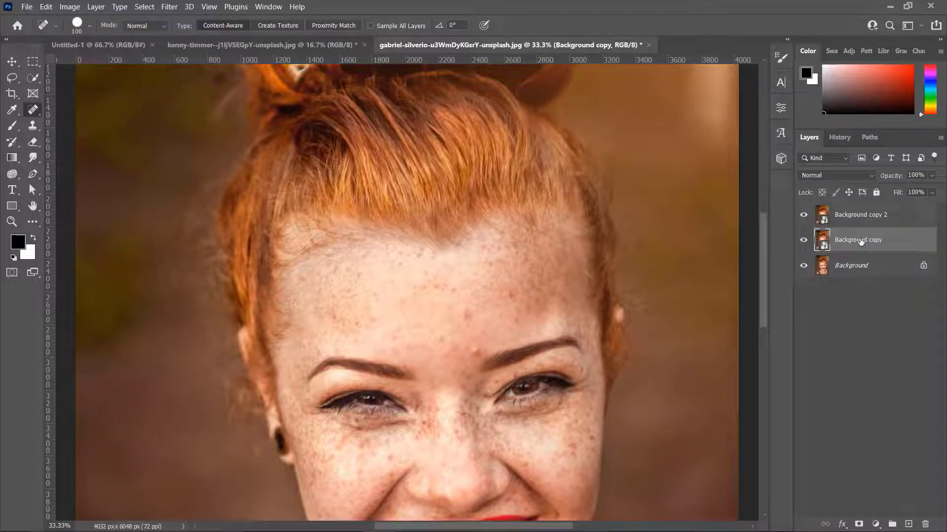
double_click(860, 240)
text(first layer)
key(Return)
double_click(860, 215)
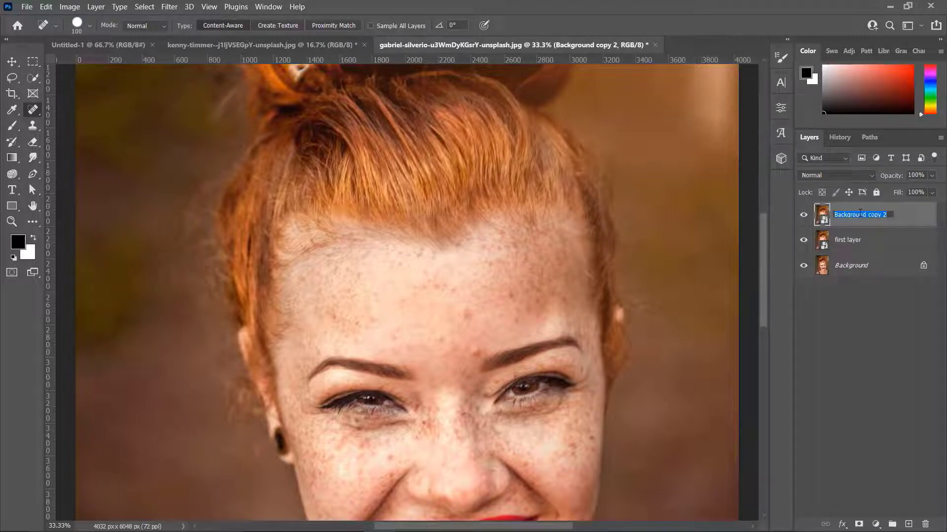
text(2nd layer)
click(861, 314)
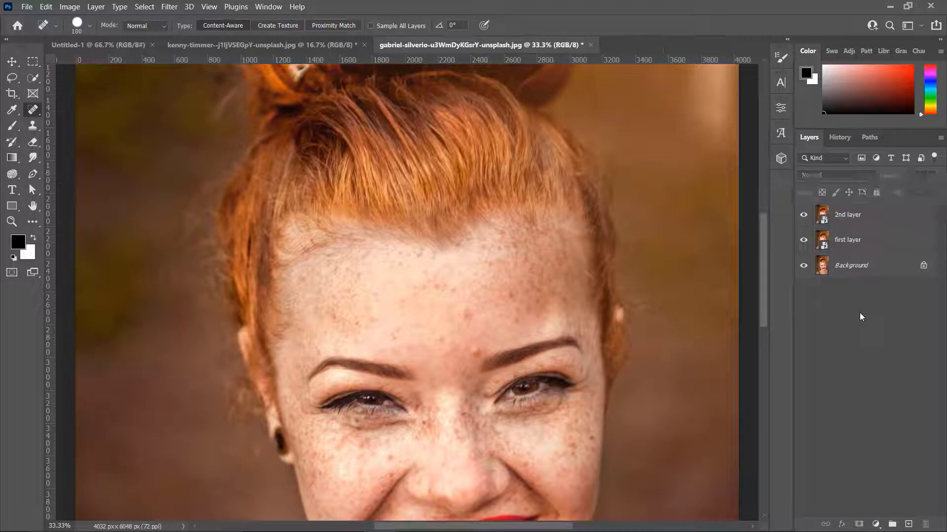
Hide the 2nd layer and make the first layer active
click(868, 223)
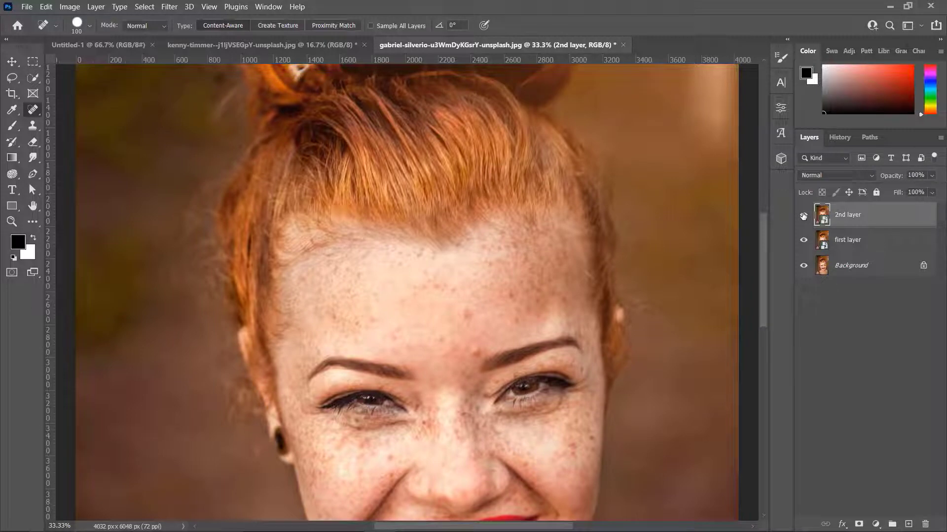
click(803, 216)
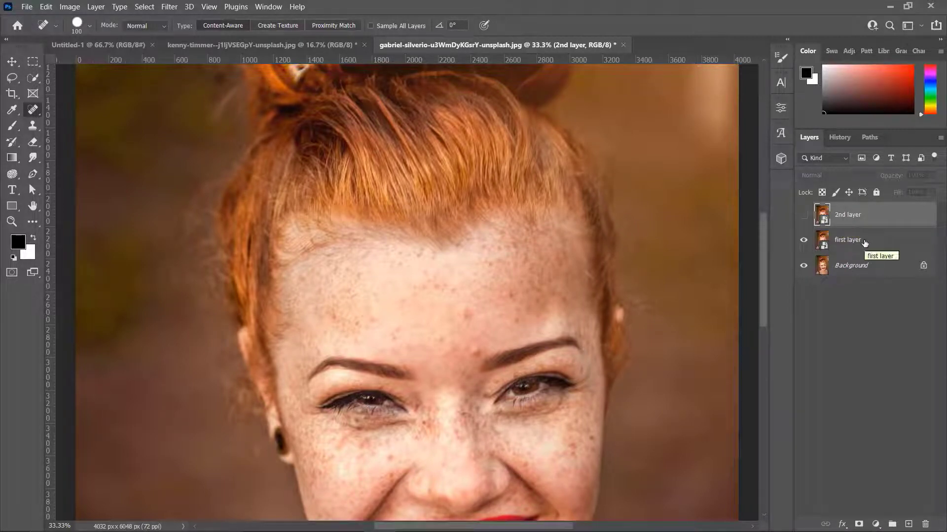
click(867, 241)
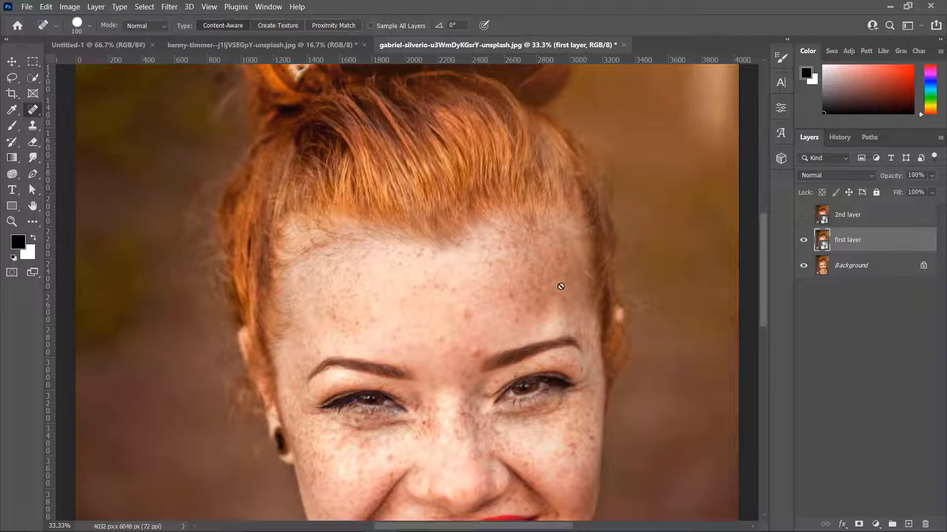
Apply a Gaussian Blur with a 34.6-pixel radius to the first layer
click(169, 6)
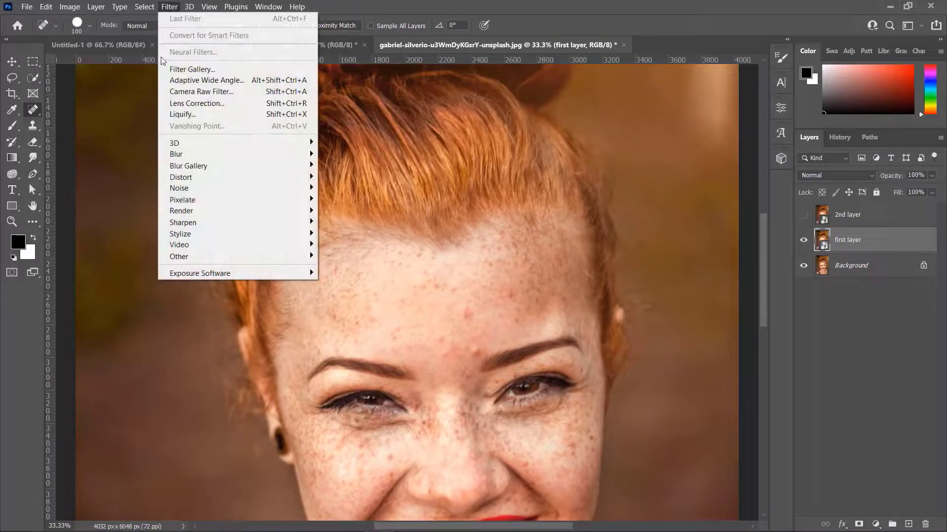
mouse_move(306, 154)
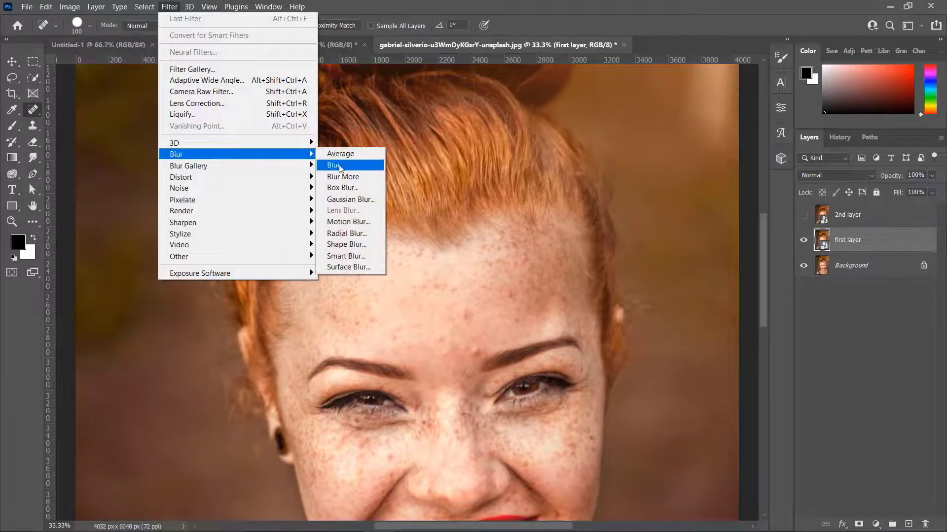
click(340, 200)
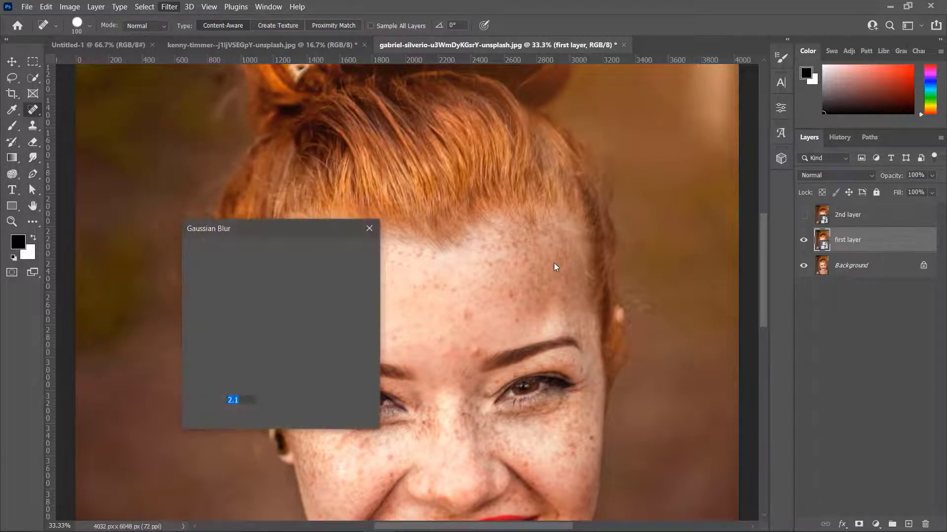
drag(306, 227, 203, 165)
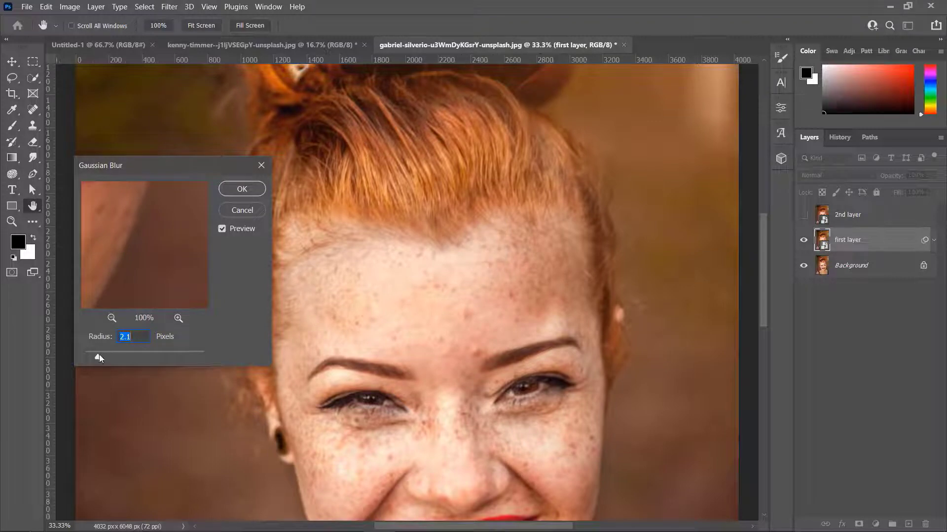
drag(100, 354, 135, 356)
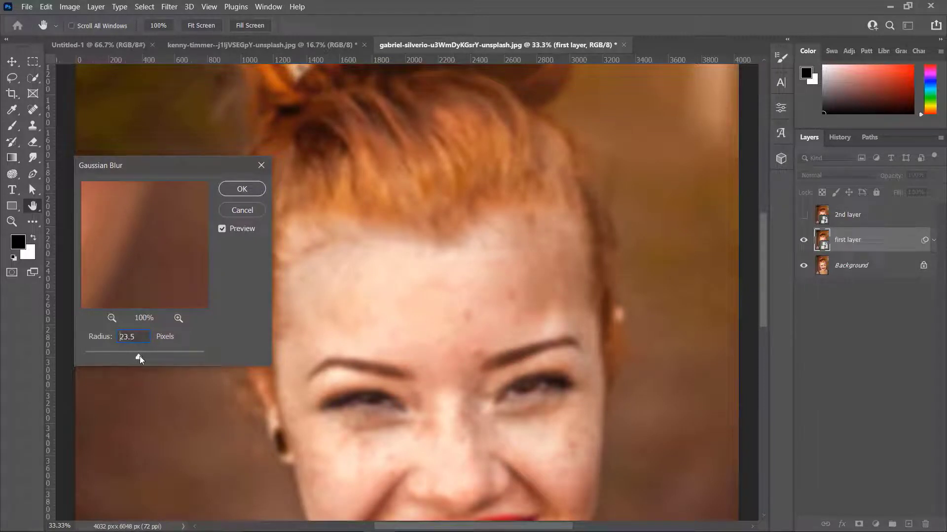
drag(144, 356, 144, 356)
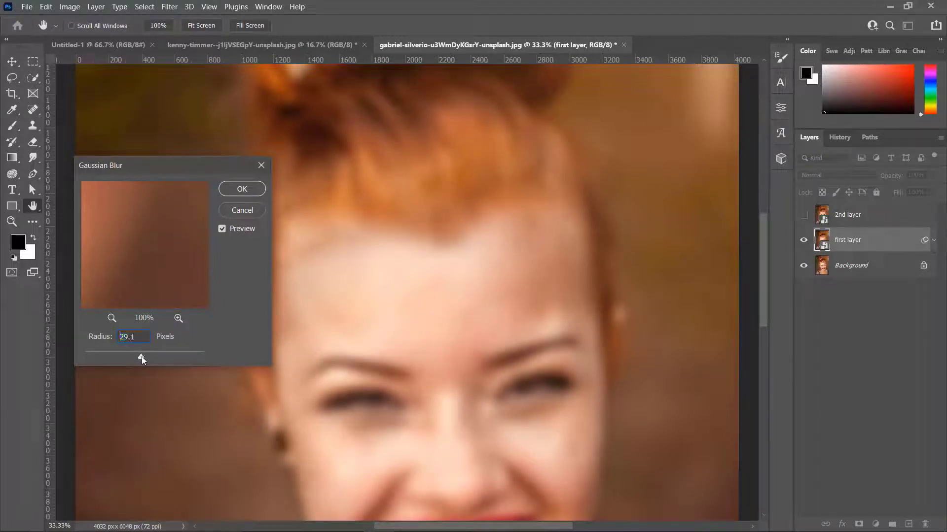
drag(141, 356, 143, 356)
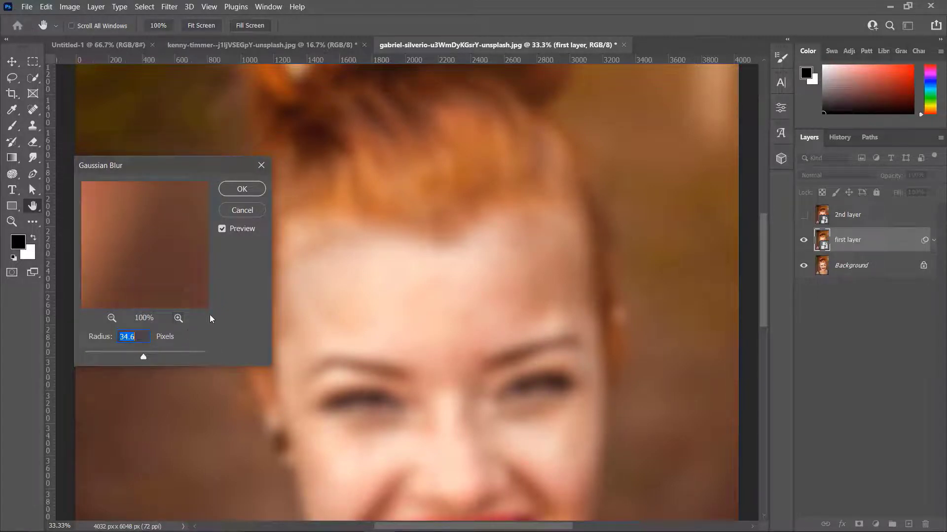
click(231, 189)
key(j)
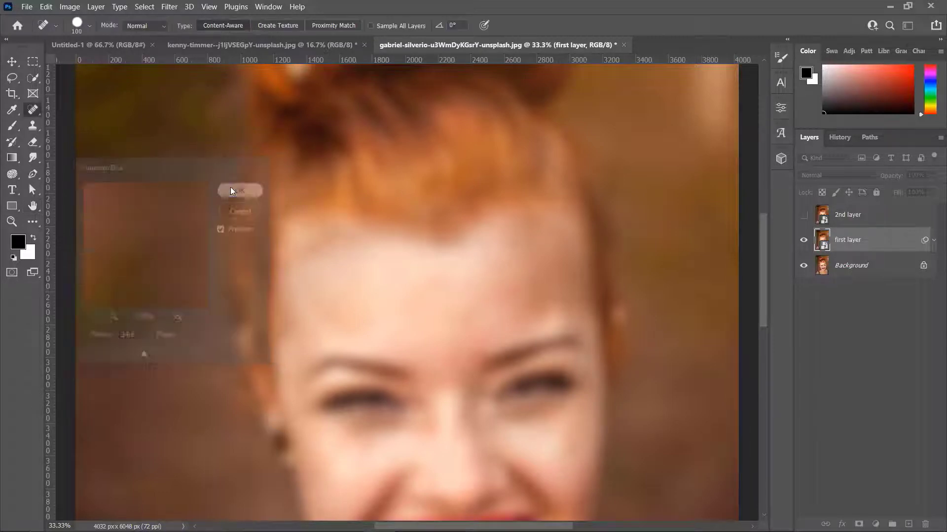
Make the 2nd layer visible and active, and apply a High Pass filter with a low radius to it
scroll(597, 330, down, 3)
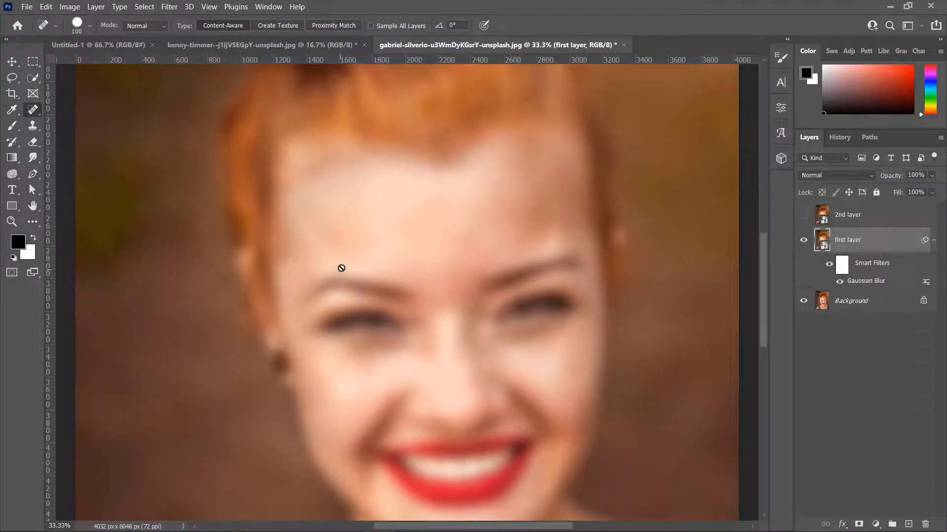
click(853, 221)
click(803, 215)
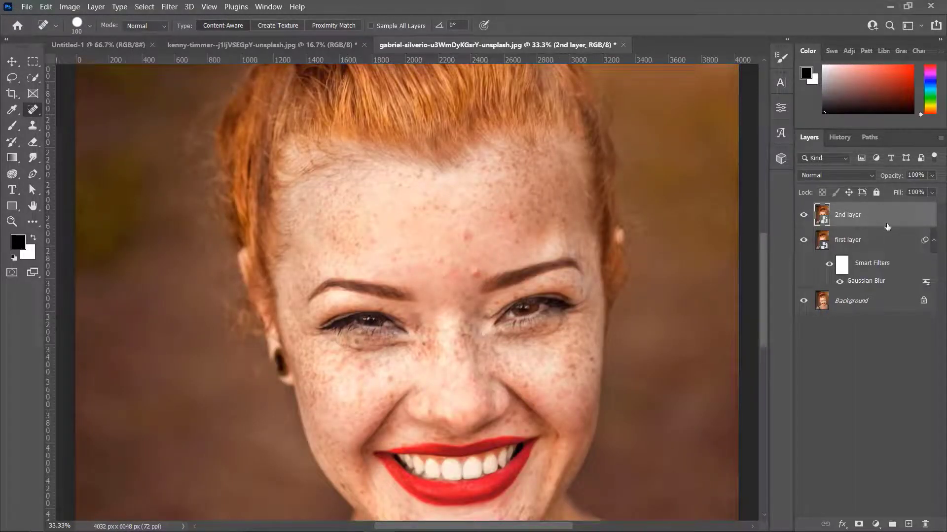
click(168, 7)
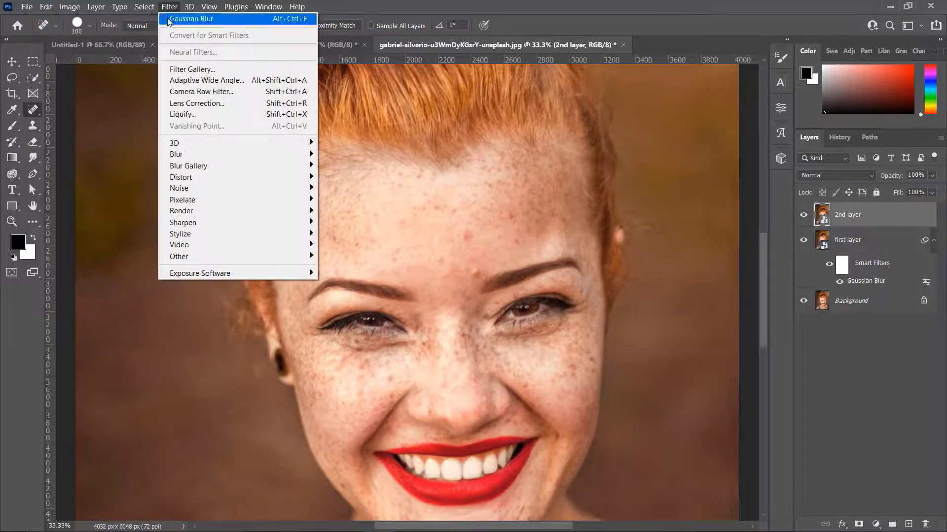
mouse_move(248, 259)
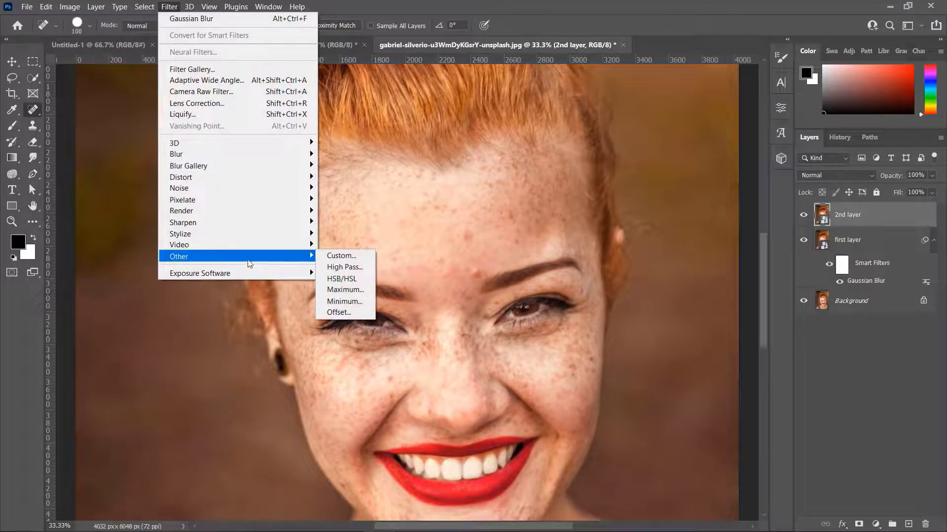
click(334, 270)
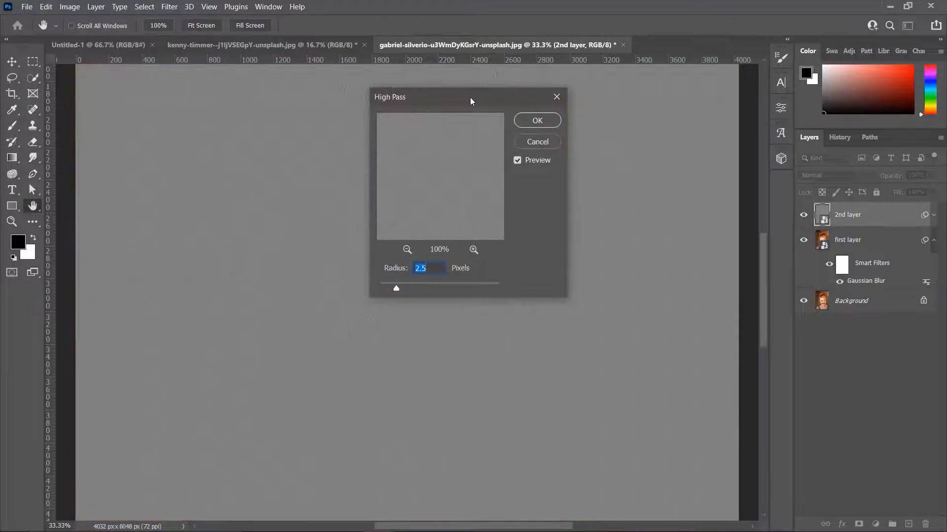
drag(470, 97, 569, 101)
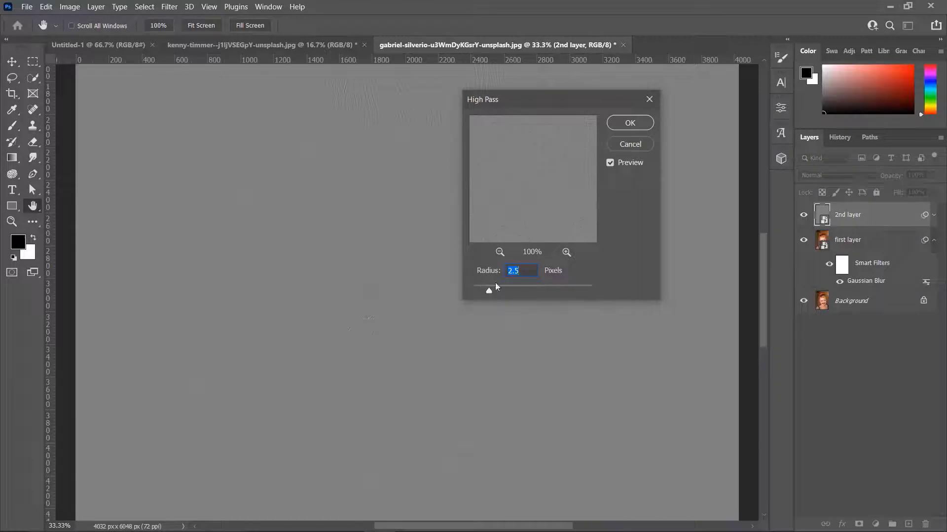
mouse_move(487, 291)
mouse_down()
mouse_move(528, 291)
mouse_move(487, 288)
mouse_up()
click(631, 125)
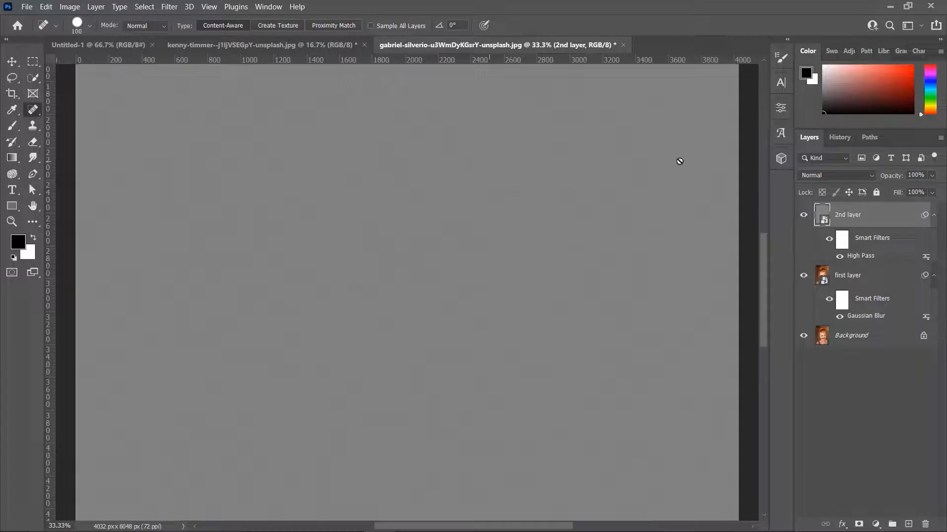
Set the 2nd layer's blending mode to Vivid Light
click(839, 176)
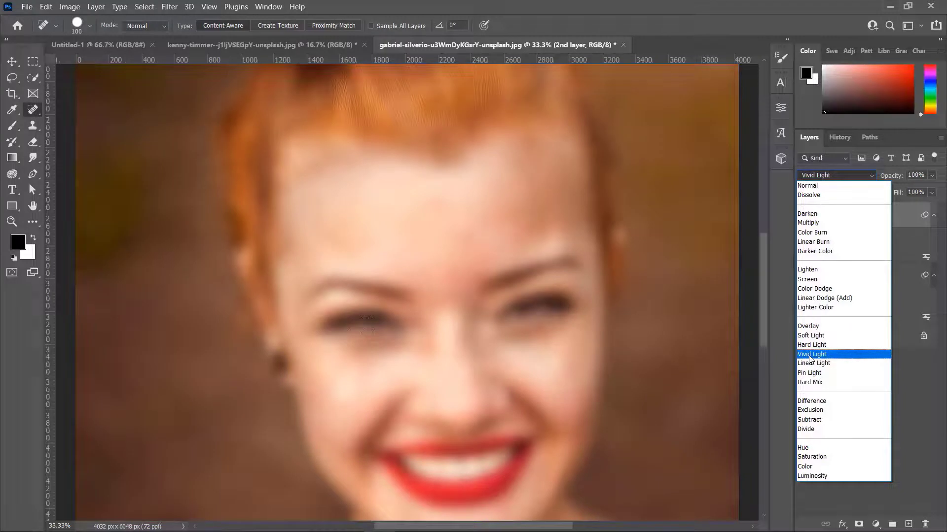
click(810, 355)
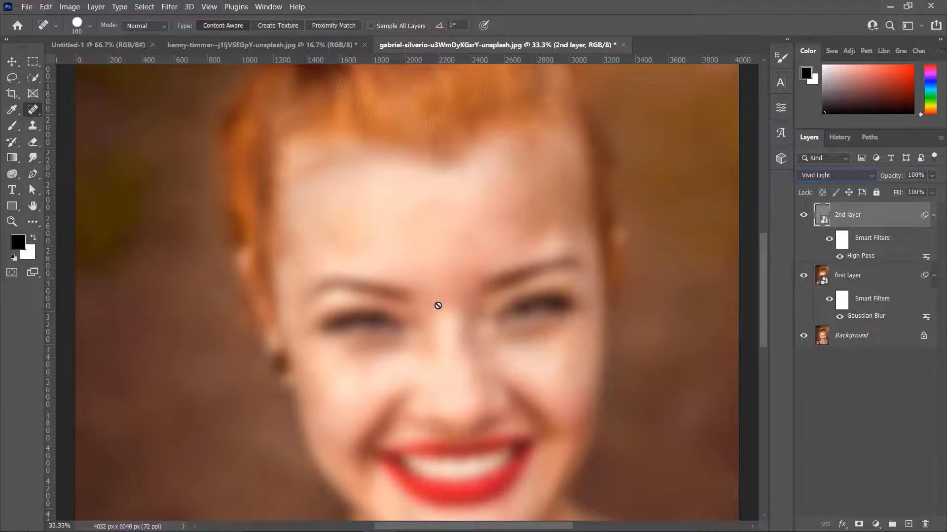
scroll(438, 305, down, 1)
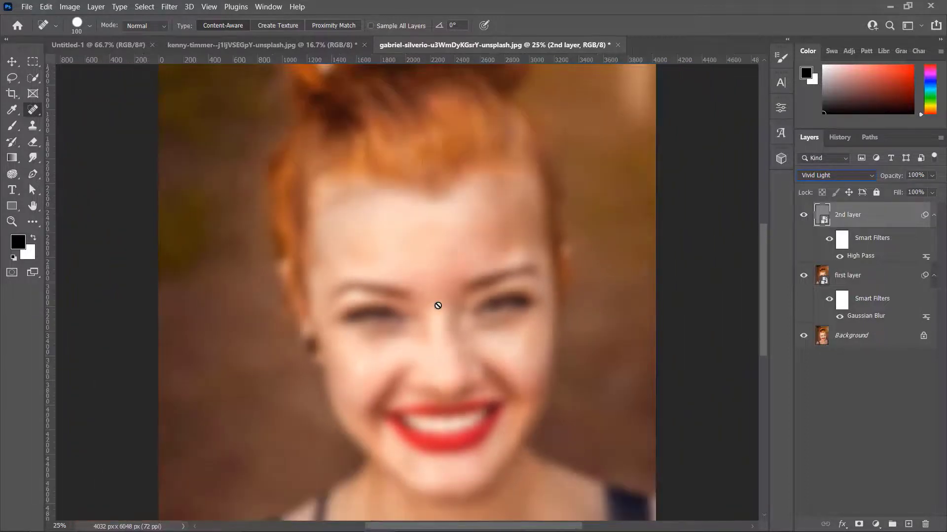
scroll(437, 305, down, 1)
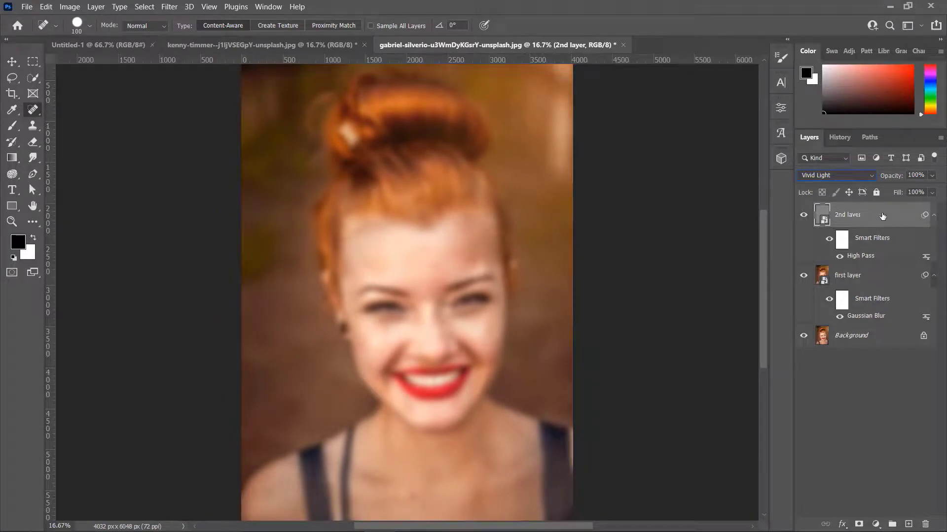
Group the first layer and 2nd layer together and add a black mask that hides the whole group
ctrl+click(874, 276)
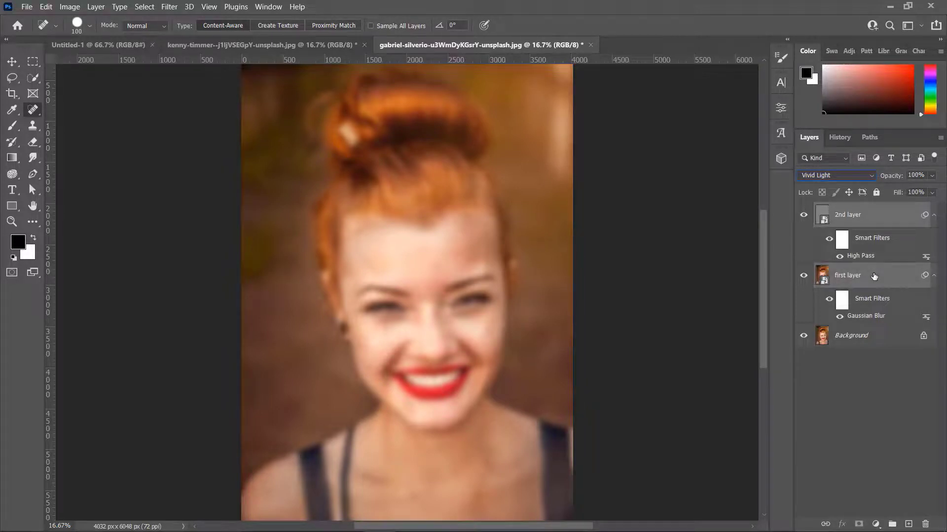
key(ctrl+g)
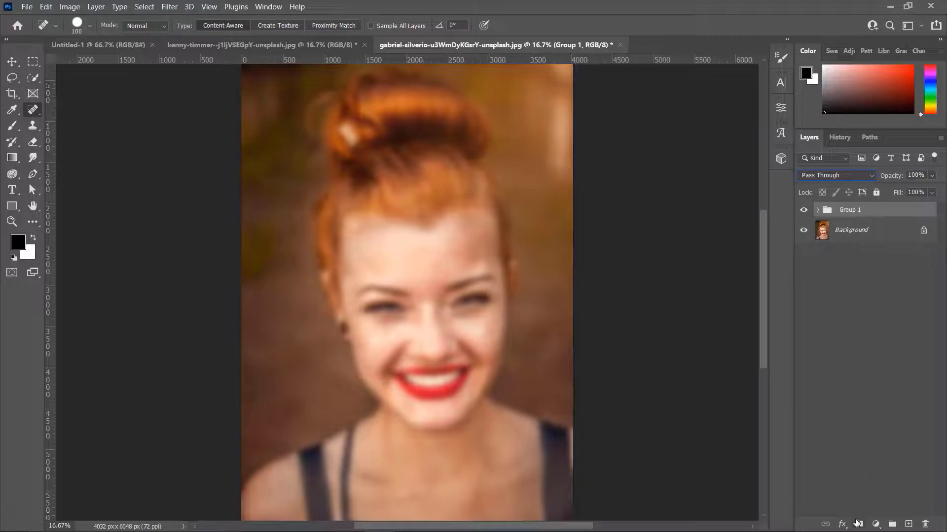
alt+click(858, 524)
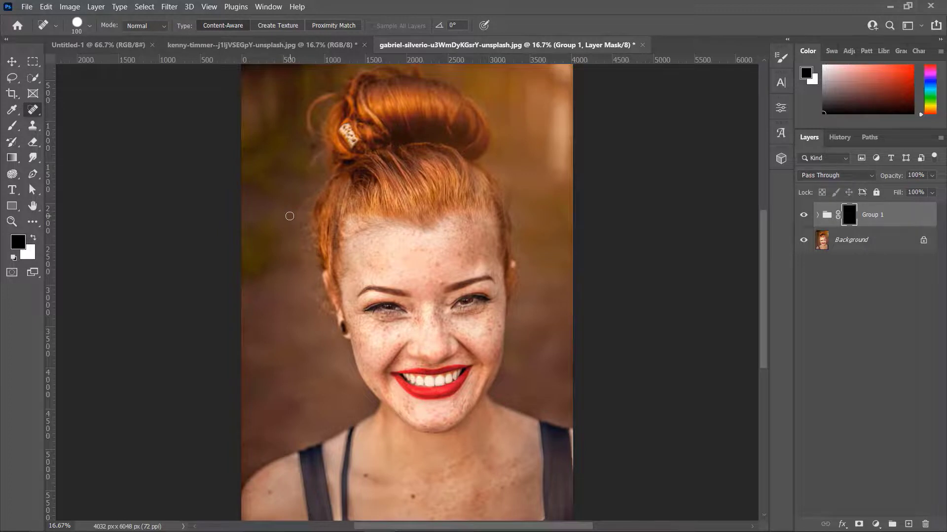
Activate the Brush tool with the soft round 30 px tip at 0% hardness
key(ctrl+plus)
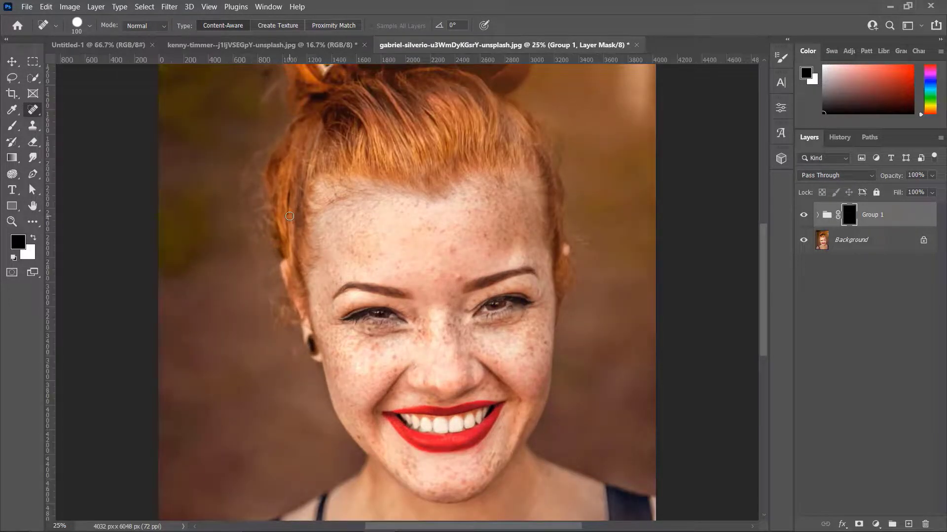
key(ctrl+plus)
drag(461, 256, 418, 274)
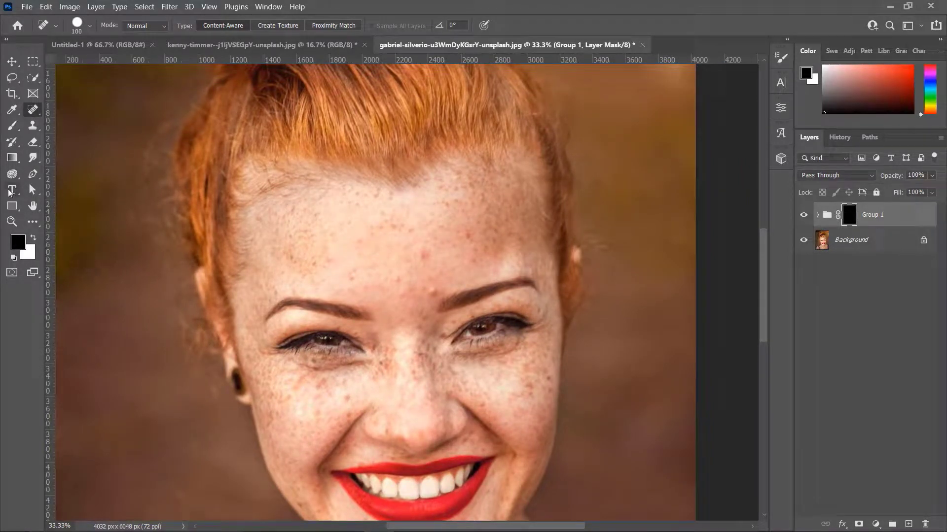
click(9, 127)
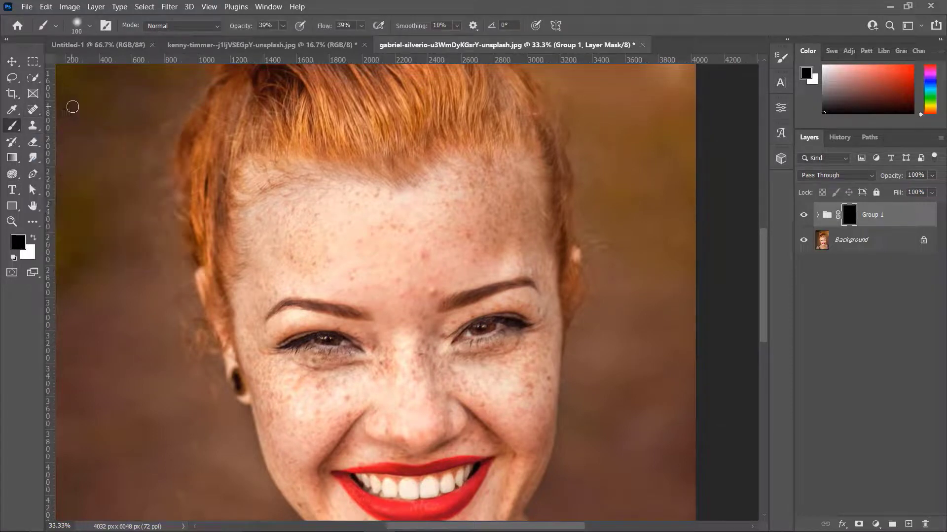
click(780, 58)
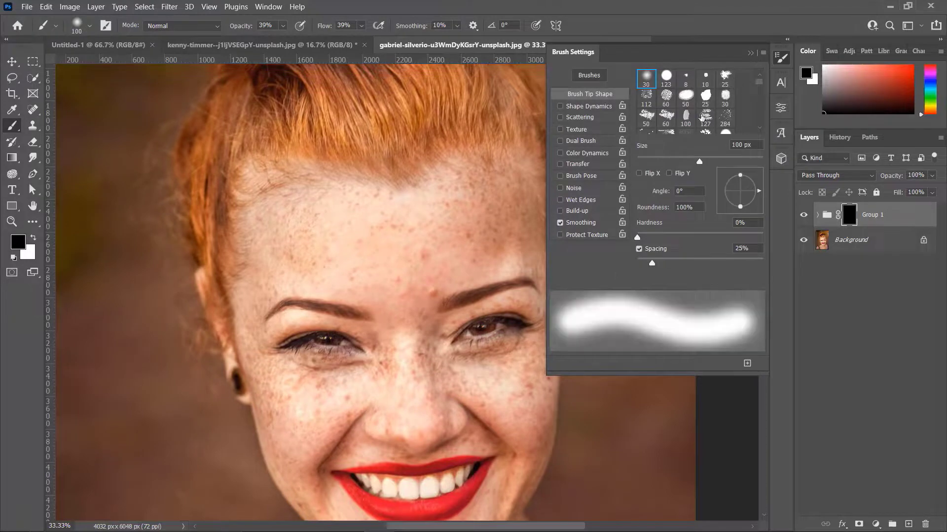
click(648, 80)
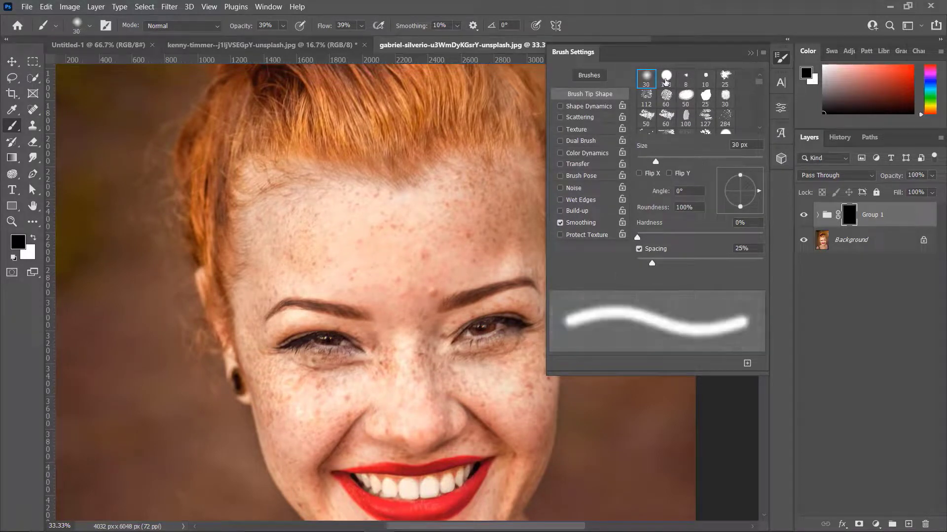
click(665, 79)
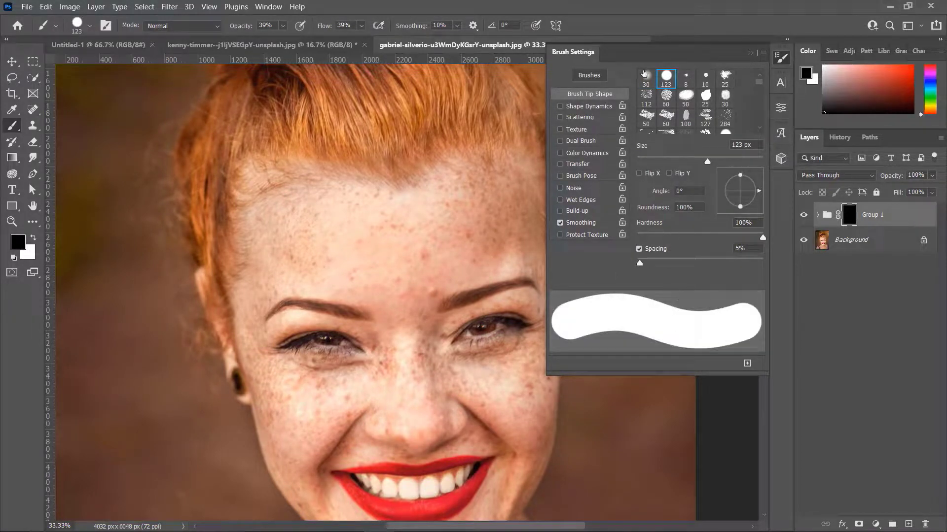
click(645, 80)
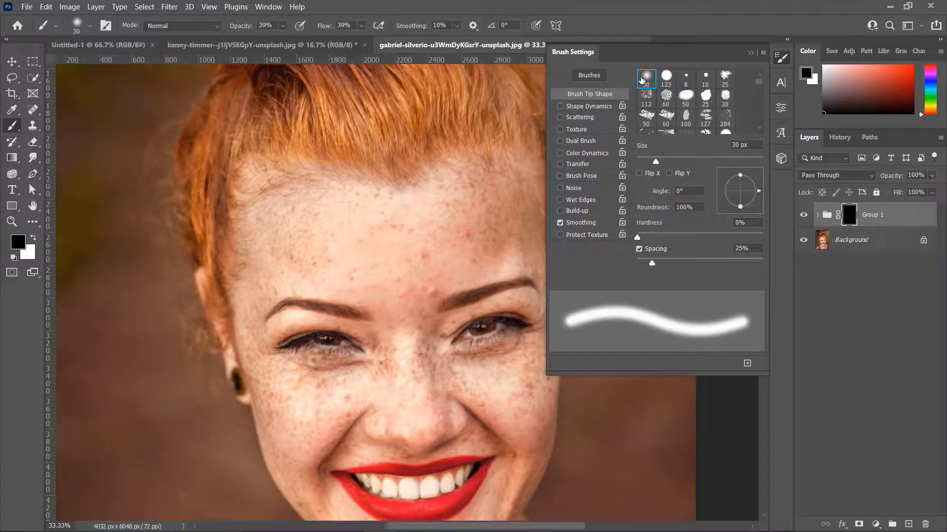
click(751, 54)
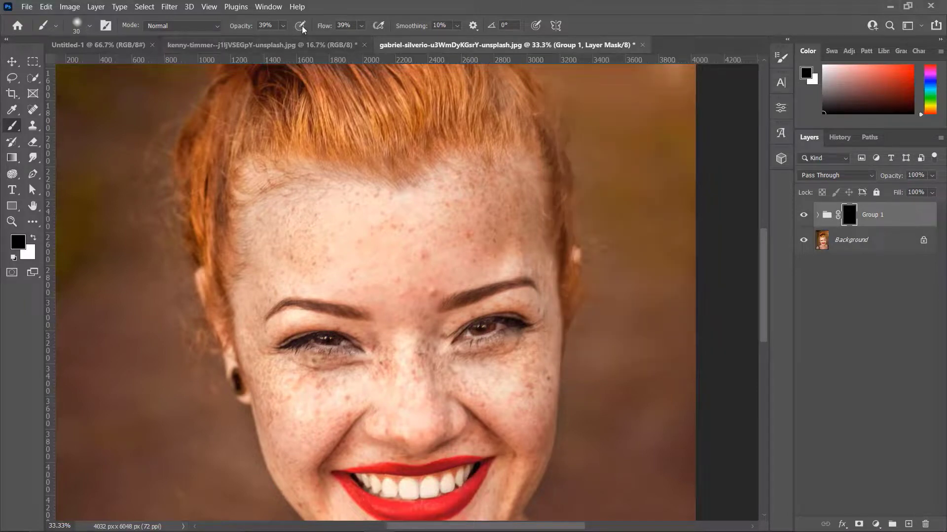
Set the brush flow to 31% and its opacity to 35%
click(362, 26)
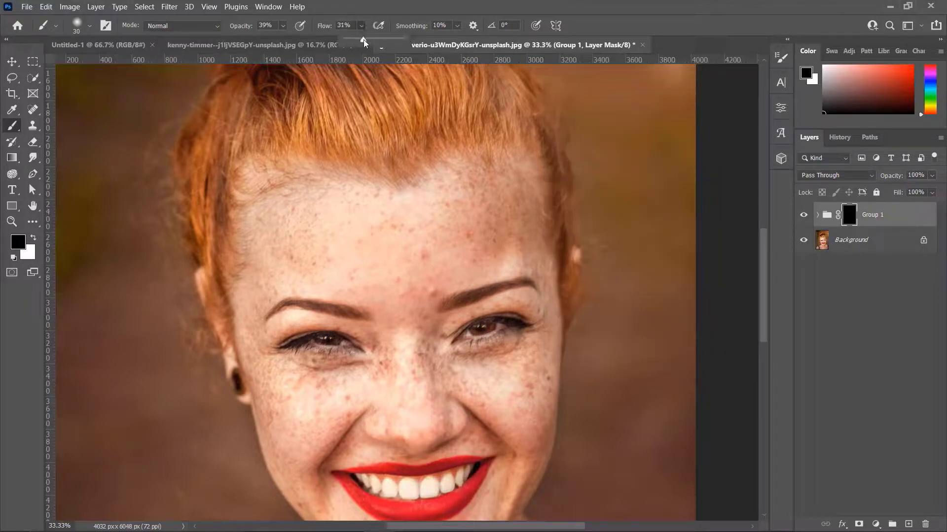
click(281, 27)
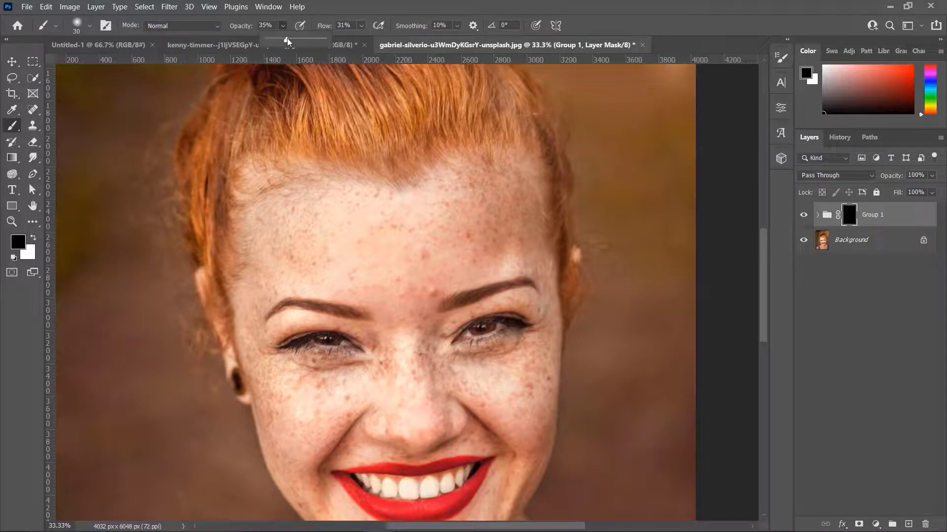
click(348, 7)
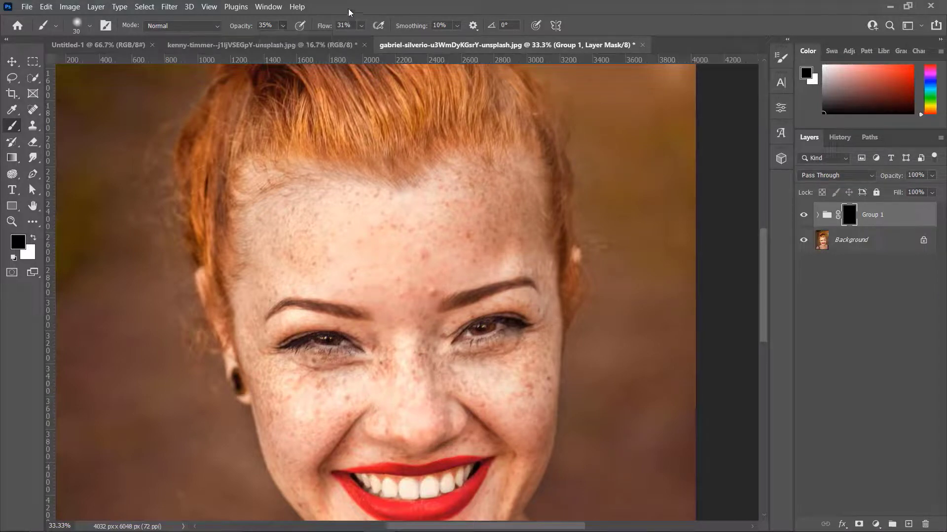
Paint white on the group's mask over the forehead with an enlarged brush, raising the opacity to 52% for the final strokes
click(35, 239)
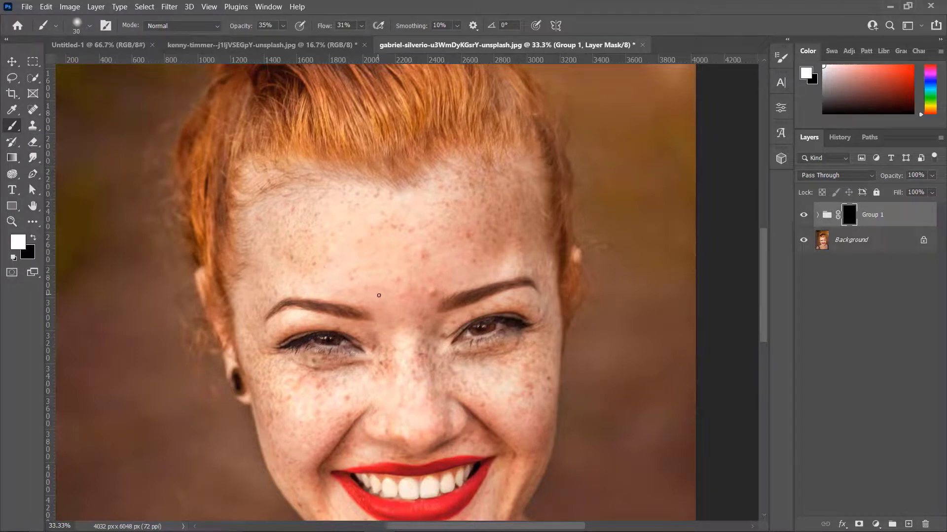
key(bracketright)
key(bracketright)
key(bracketright)
key(bracketright)
key(bracketright)
key(bracketright)
key(bracketright)
key(bracketright)
key(bracketright)
key(bracketright)
key(bracketright)
key(bracketright)
key(bracketright)
key(bracketright)
key(bracketright)
click(386, 245)
key(bracketleft)
mouse_move(434, 235)
mouse_down()
mouse_move(409, 257)
mouse_move(382, 241)
mouse_move(336, 258)
mouse_move(361, 221)
mouse_move(298, 253)
mouse_up()
drag(284, 26, 295, 43)
mouse_move(487, 216)
mouse_down()
mouse_move(476, 253)
mouse_move(453, 270)
mouse_move(524, 233)
mouse_move(375, 204)
mouse_move(406, 215)
mouse_move(374, 188)
mouse_up()
Paint white on the group's mask over the temples, lower forehead and skin around the eyebrows with a 175 px brush
scroll(379, 173, down, 3)
key(bracketleft)
key(bracketleft)
key(bracketleft)
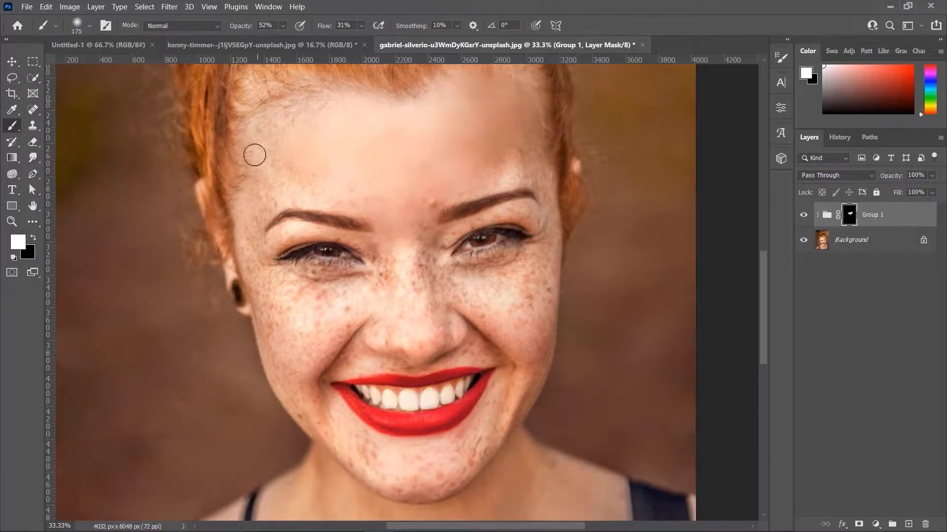
mouse_move(305, 160)
mouse_down()
mouse_move(301, 190)
mouse_move(369, 206)
mouse_move(317, 135)
mouse_move(332, 189)
mouse_move(435, 182)
mouse_move(422, 220)
mouse_move(425, 166)
mouse_move(355, 212)
mouse_move(504, 168)
mouse_move(535, 189)
mouse_move(537, 224)
mouse_up()
Paint white on the group's mask over the cheeks, nose bridge and skin around the eyes, reducing the brush for tight areas
scroll(376, 277, down, 2)
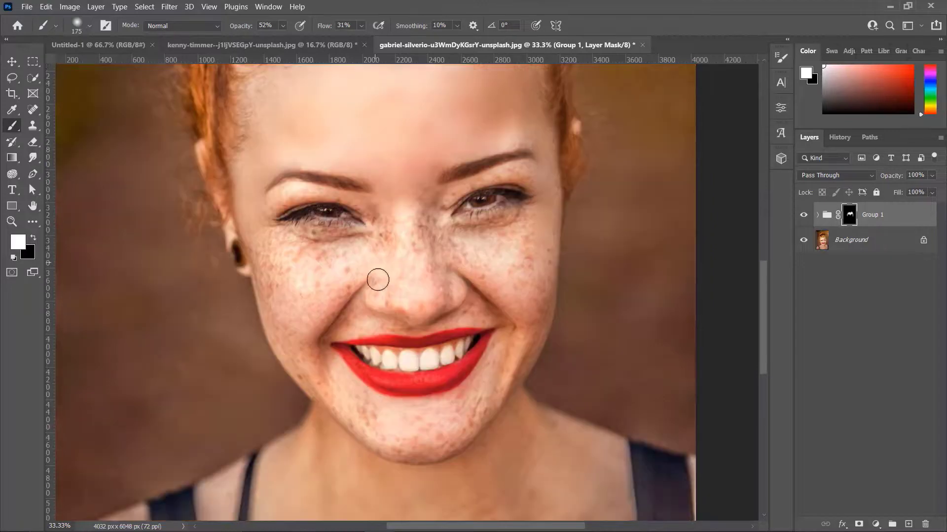
mouse_move(376, 277)
mouse_down()
mouse_move(281, 331)
mouse_move(261, 246)
mouse_move(313, 260)
mouse_move(337, 301)
mouse_move(328, 258)
mouse_move(299, 306)
mouse_move(292, 256)
mouse_move(335, 272)
mouse_move(307, 339)
mouse_move(279, 232)
mouse_move(329, 235)
mouse_move(342, 246)
mouse_move(271, 207)
mouse_move(269, 217)
mouse_move(361, 211)
mouse_move(399, 276)
mouse_move(400, 198)
mouse_move(403, 219)
mouse_move(410, 193)
mouse_move(433, 266)
mouse_move(424, 261)
mouse_move(427, 120)
mouse_move(518, 305)
mouse_move(426, 220)
mouse_move(509, 269)
mouse_move(537, 309)
mouse_move(540, 241)
mouse_move(532, 292)
mouse_move(493, 284)
mouse_move(516, 232)
mouse_move(513, 259)
mouse_move(507, 203)
mouse_move(443, 205)
mouse_move(467, 192)
mouse_move(443, 208)
mouse_move(484, 179)
mouse_move(515, 178)
mouse_up()
key(bracketleft)
key(bracketleft)
key(bracketleft)
Paint white on the group's mask over the nose tip, jaw, chin and upper lip area with the brush back at 175 px
scroll(272, 199, down, 3)
key(bracketright)
key(bracketright)
key(bracketright)
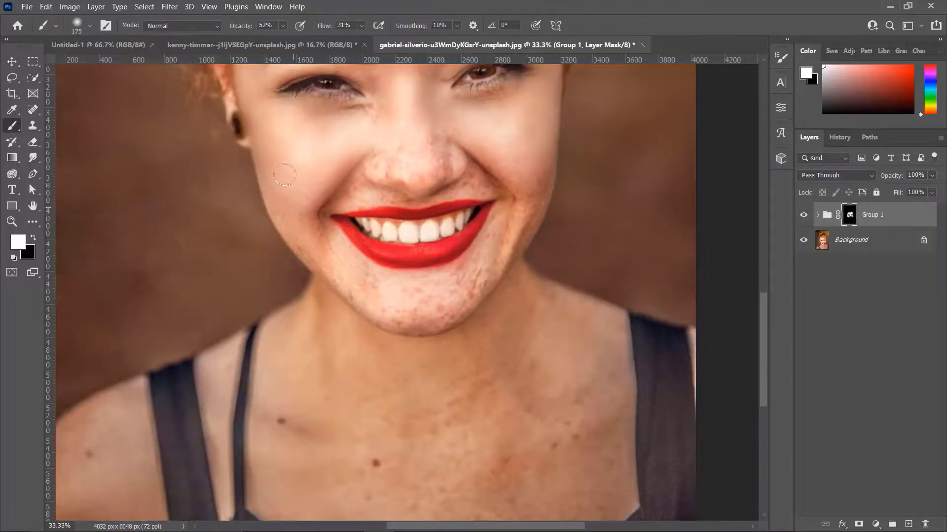
mouse_move(530, 201)
mouse_down()
mouse_move(476, 166)
mouse_move(423, 162)
mouse_move(369, 184)
mouse_move(381, 173)
mouse_move(378, 111)
mouse_move(396, 170)
mouse_move(441, 160)
mouse_move(449, 185)
mouse_up()
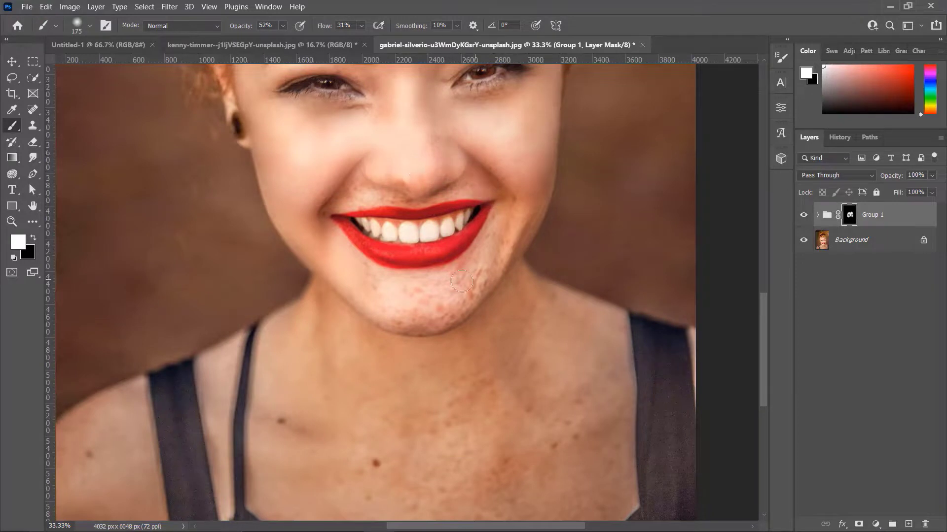
mouse_move(461, 281)
mouse_down()
mouse_move(499, 207)
mouse_move(389, 286)
mouse_move(413, 296)
mouse_move(405, 313)
mouse_move(381, 305)
mouse_up()
drag(369, 194, 421, 195)
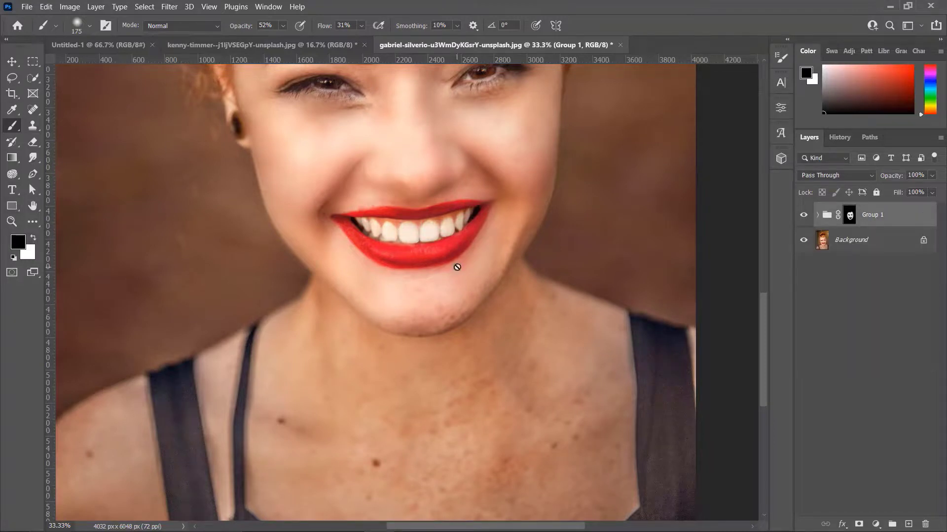
Reselect the group's mask and paint white over the neck, shoulders and chest with the brush enlarged to 800 px
click(849, 216)
key(bracketright)
key(bracketright)
key(bracketright)
key(bracketright)
key(bracketright)
key(bracketright)
key(bracketright)
key(bracketright)
mouse_move(487, 382)
mouse_down()
mouse_move(473, 332)
mouse_move(533, 450)
mouse_up()
scroll(536, 395, down, 3)
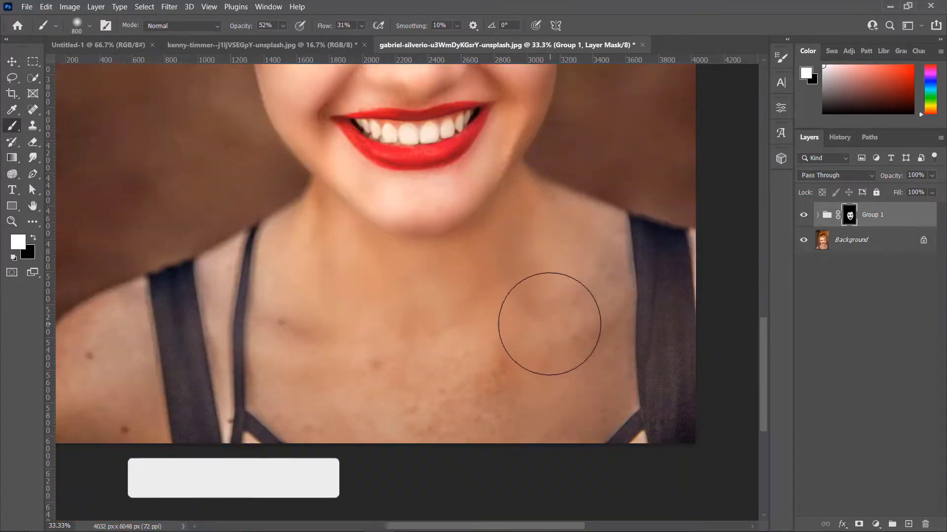
Reduce the brush to 90 px and touch up the group's mask in white along the edges of the face
scroll(278, 175, up, 10)
scroll(285, 370, down, 1)
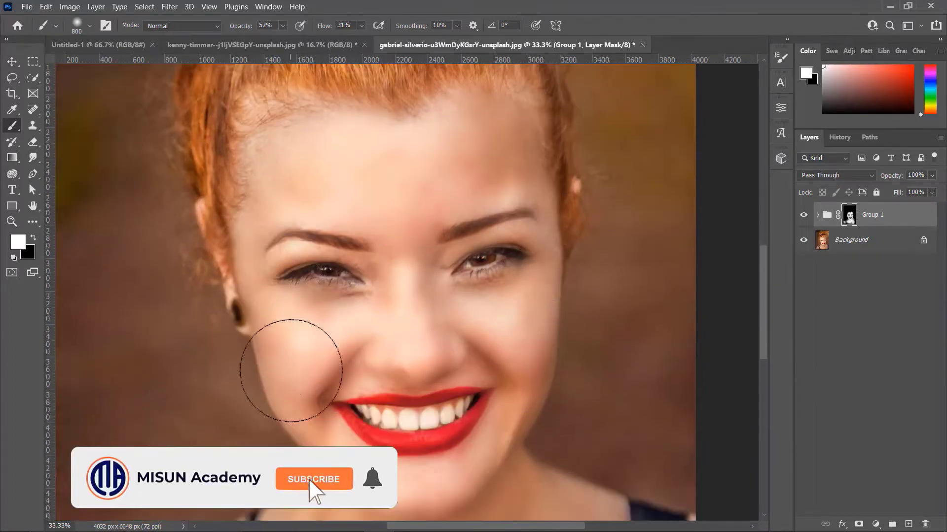
key(bracketleft)
key(bracketleft)
key(bracketleft)
key(bracketleft)
key(bracketleft)
key(bracketleft)
key(bracketleft)
key(bracketleft)
key(bracketleft)
key(bracketleft)
key(bracketleft)
key(bracketleft)
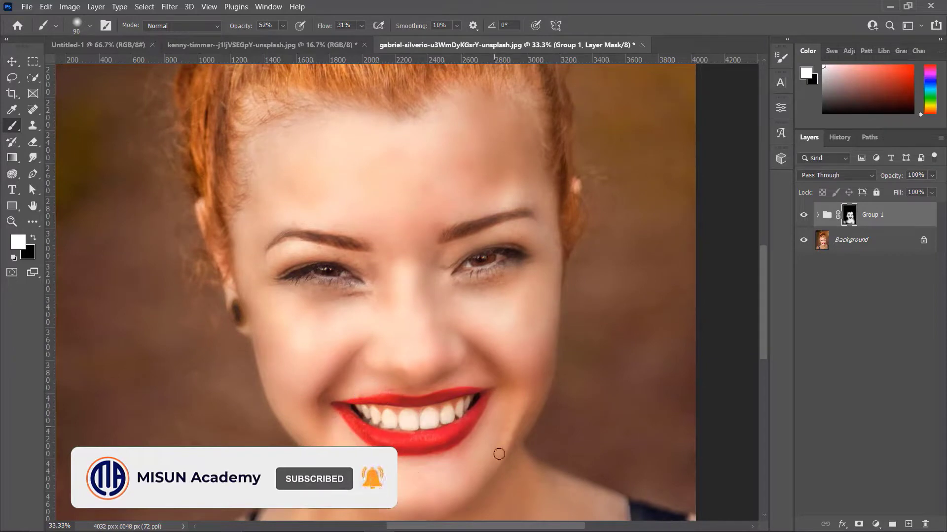
Enlarge the brush to 250 px and even out the remaining uneven skin on the face by painting the group's mask
key(ctrl+minus)
key(ctrl+plus)
key(bracketright)
key(bracketright)
key(bracketright)
key(bracketright)
key(bracketright)
key(bracketright)
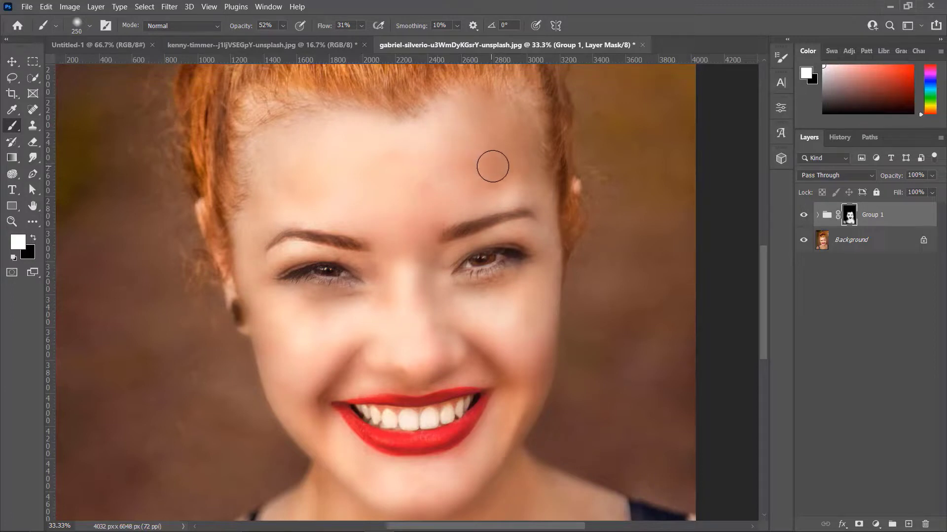
Activate the Spot Healing Brush tool
click(38, 109)
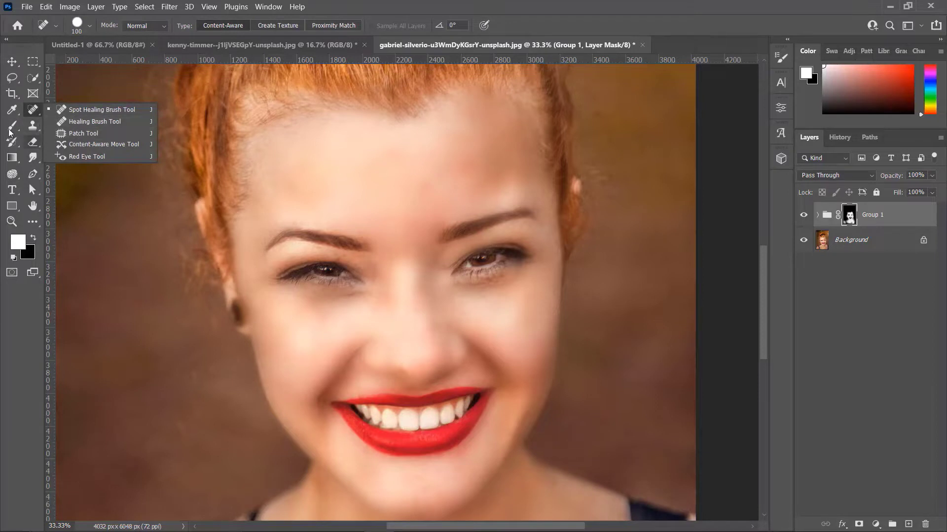
click(24, 114)
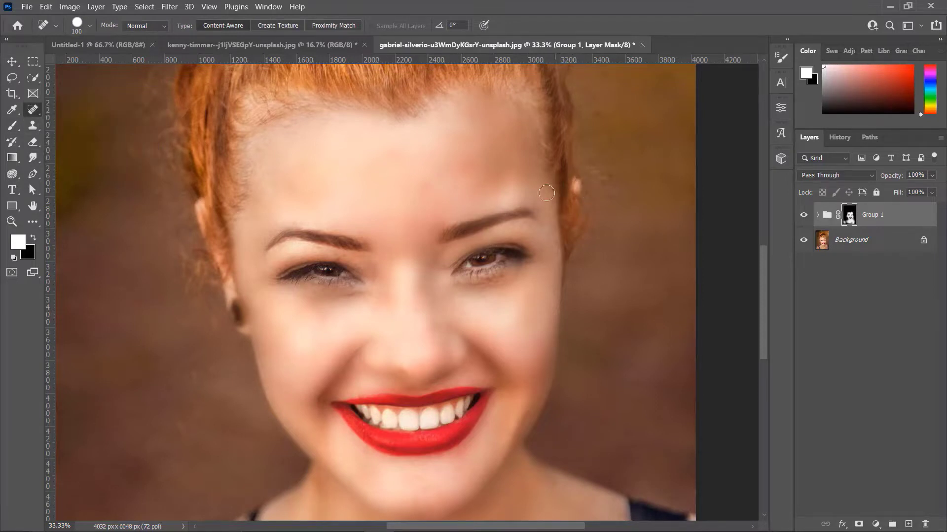
scroll(546, 193, up, 2)
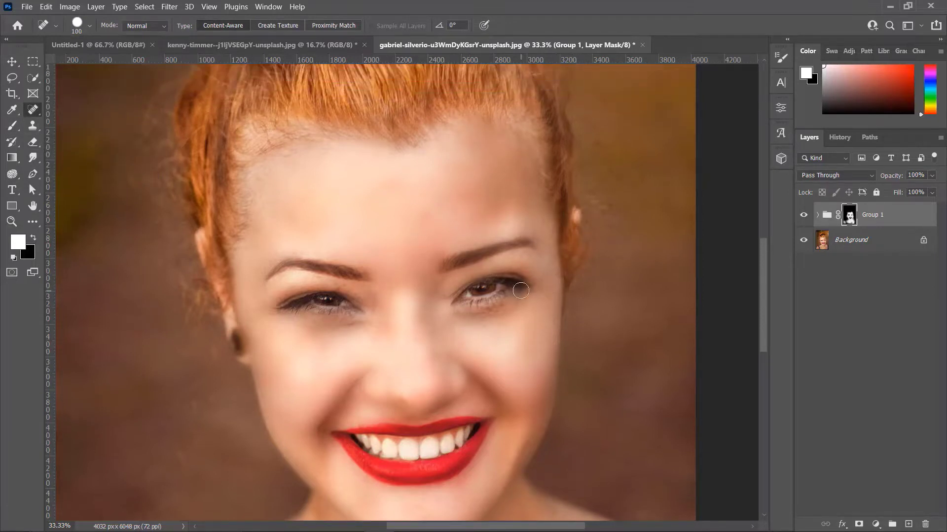
Compare the original photo with the retouched result by switching between the opening snapshot and the last history state, and return to the layers
click(839, 138)
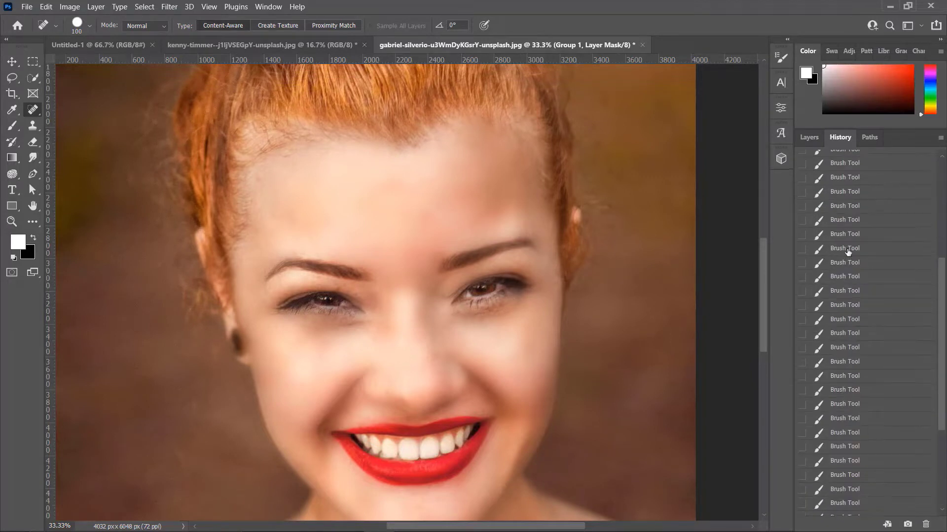
scroll(848, 252, up, 10)
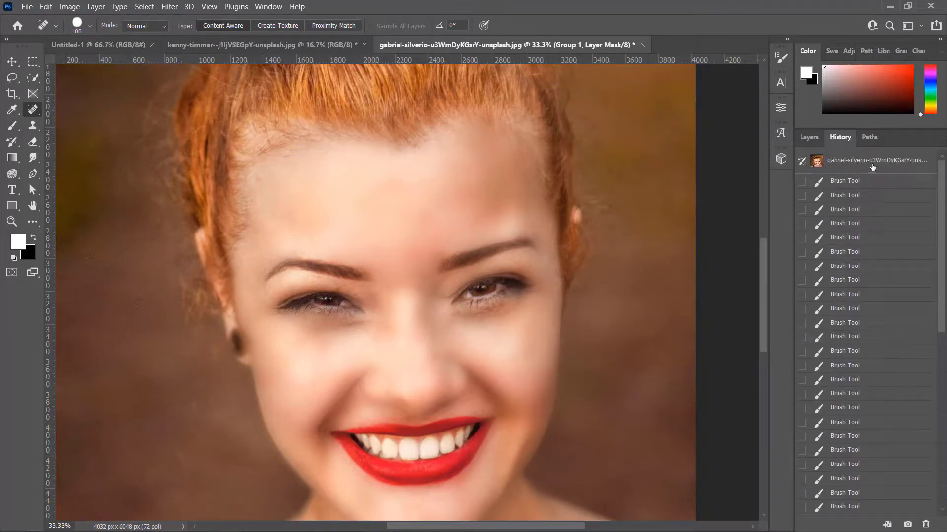
click(872, 167)
scroll(839, 304, down, 5)
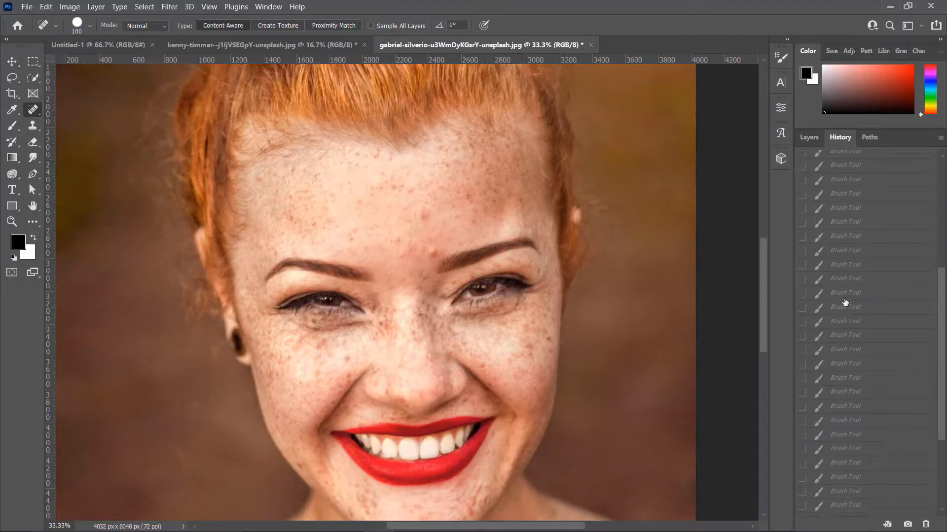
scroll(844, 302, down, 5)
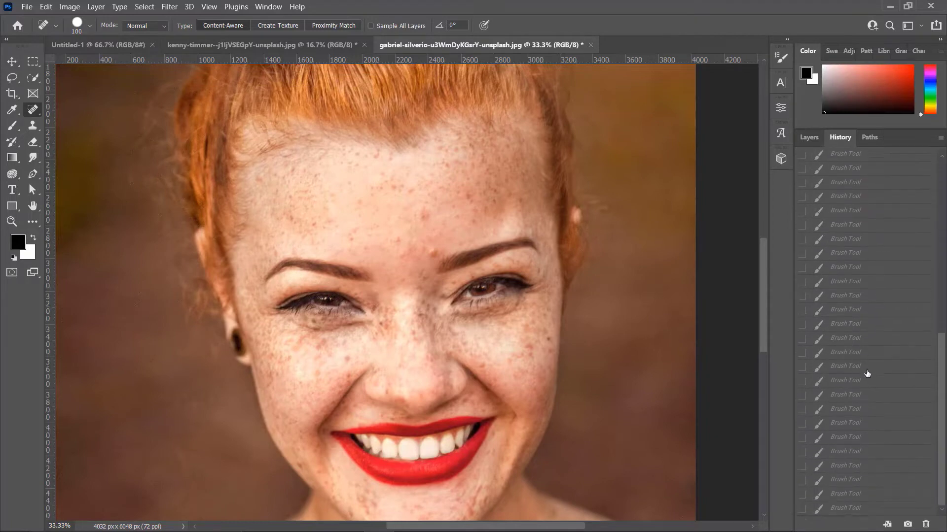
click(857, 510)
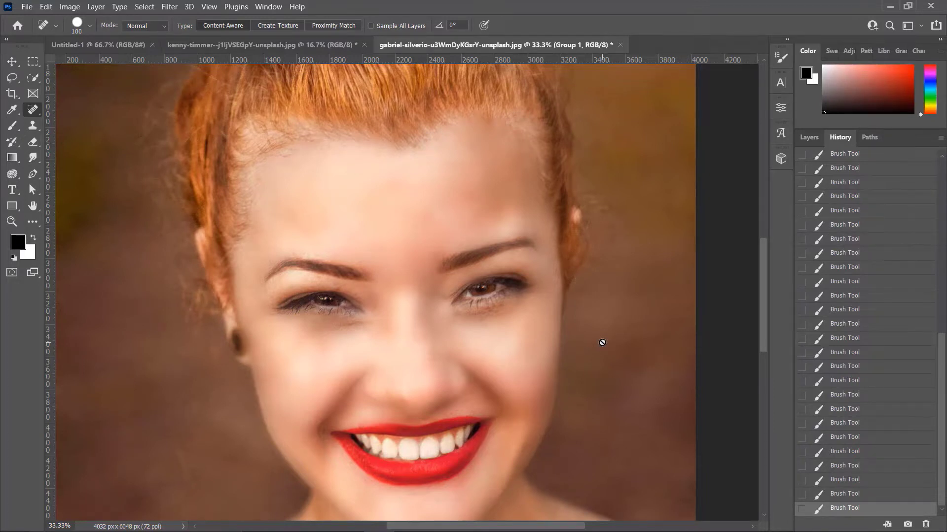
key(F7)
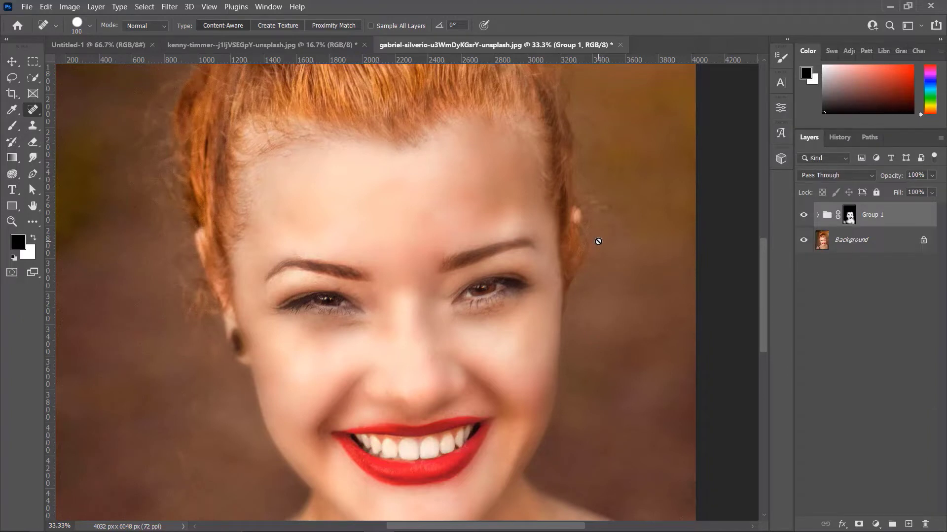